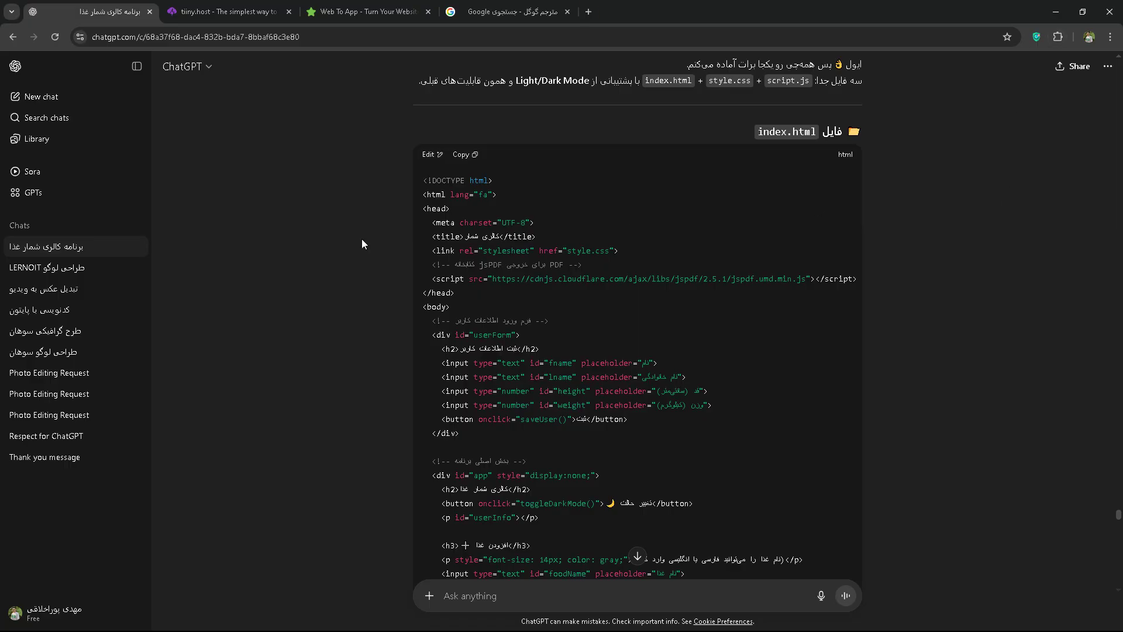
- Check the connection status of the VPN extension in the browser
click(1035, 39)
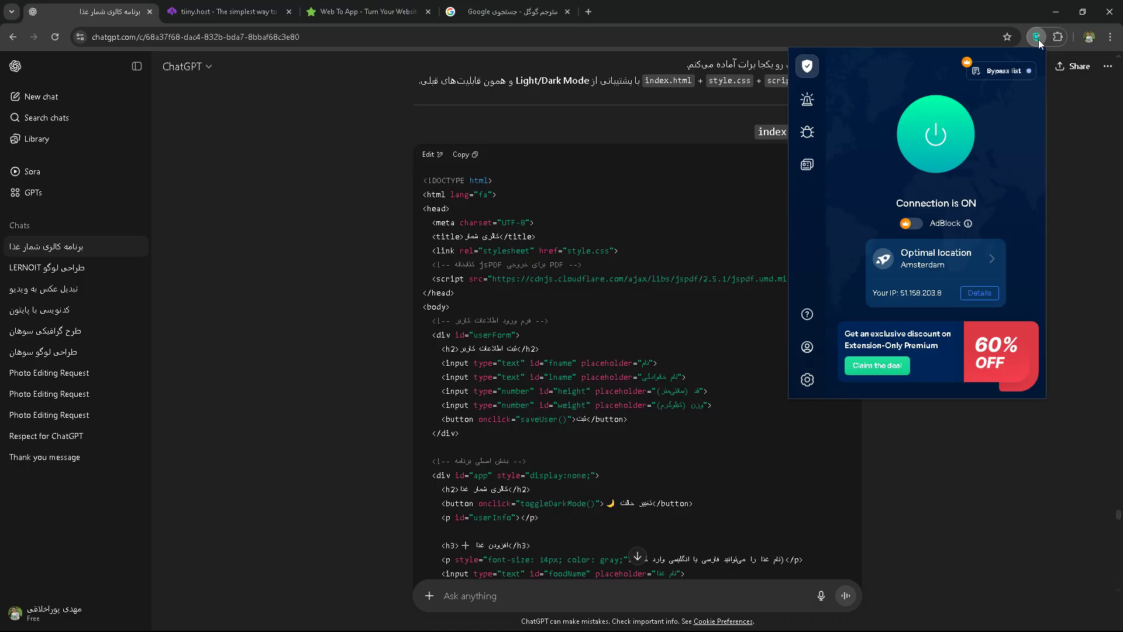
click(316, 156)
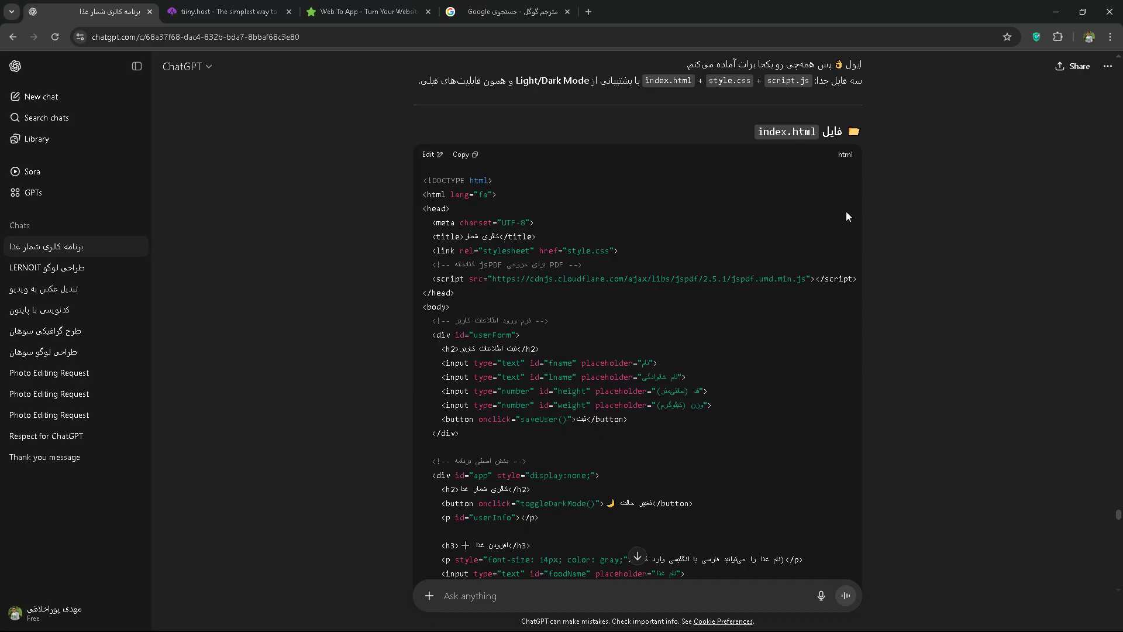
- Review the index.html, style.css and script.js code blocks in the ChatGPT reply
scroll(852, 231, down, 5)
scroll(816, 461, down, 5)
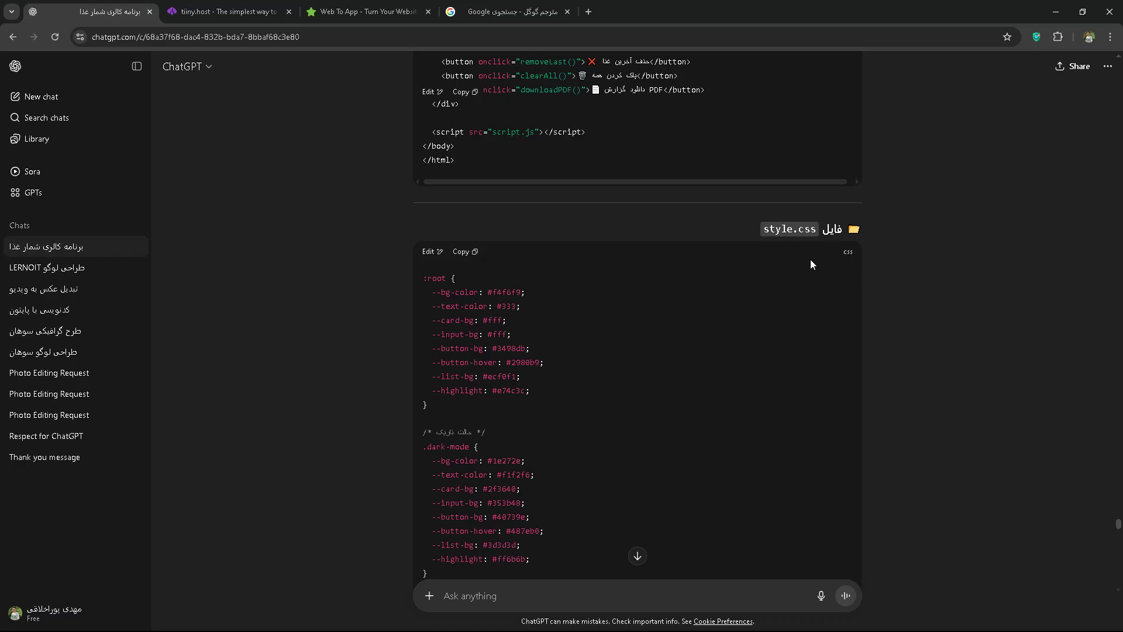
scroll(814, 261, down, 20)
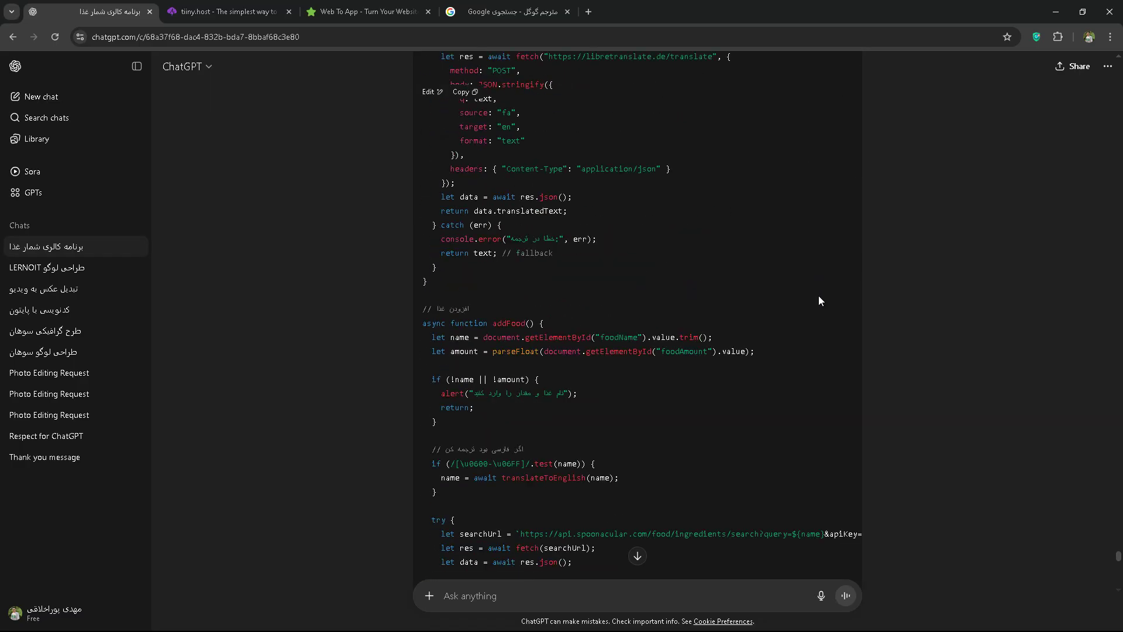
scroll(819, 300, up, 10)
scroll(867, 261, up, 12)
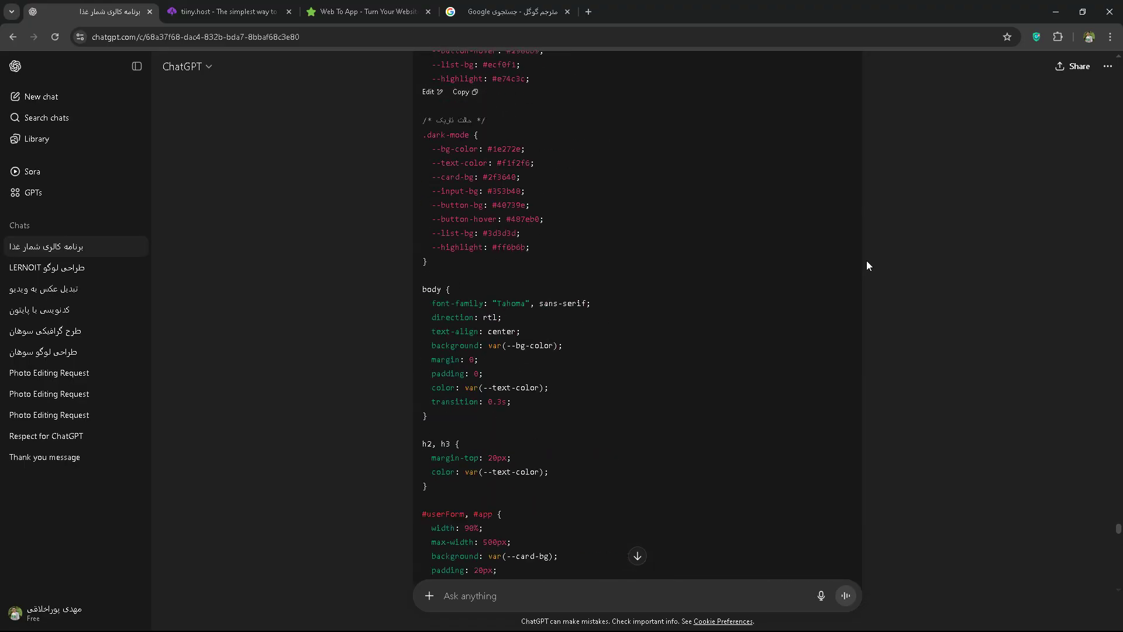
scroll(867, 265, up, 15)
scroll(867, 265, down, 5)
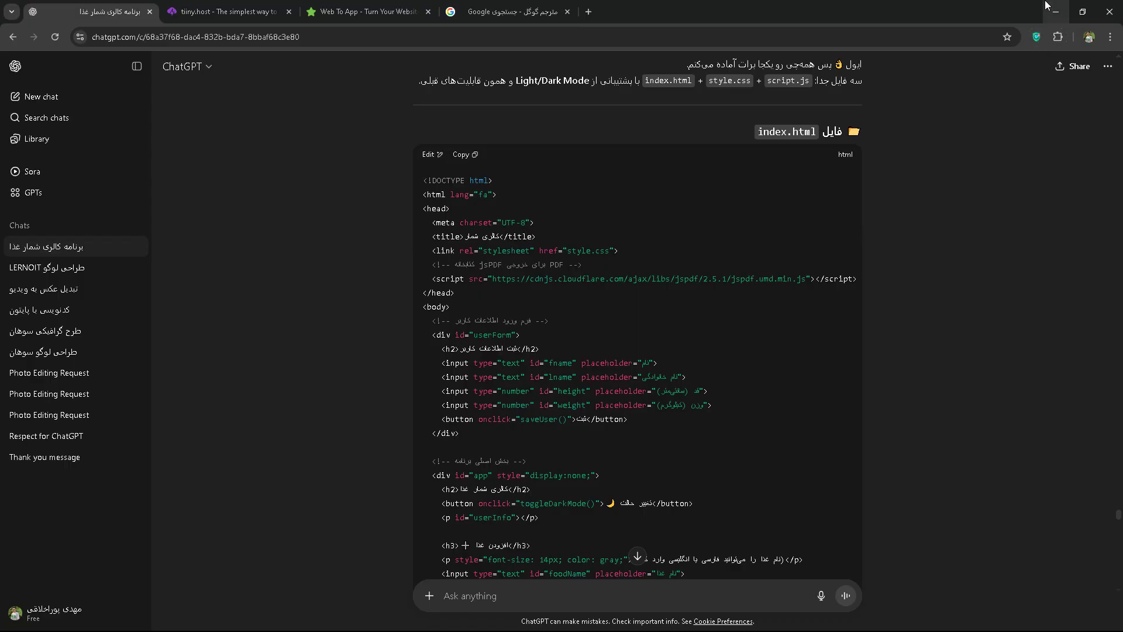
click(1053, 11)
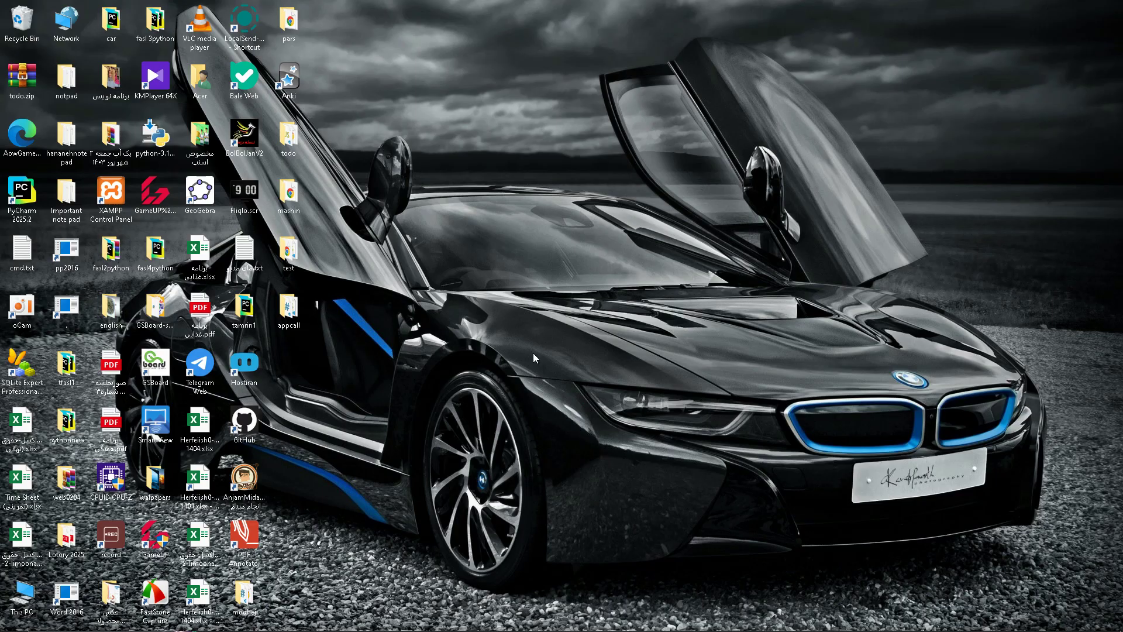
right_click(488, 319)
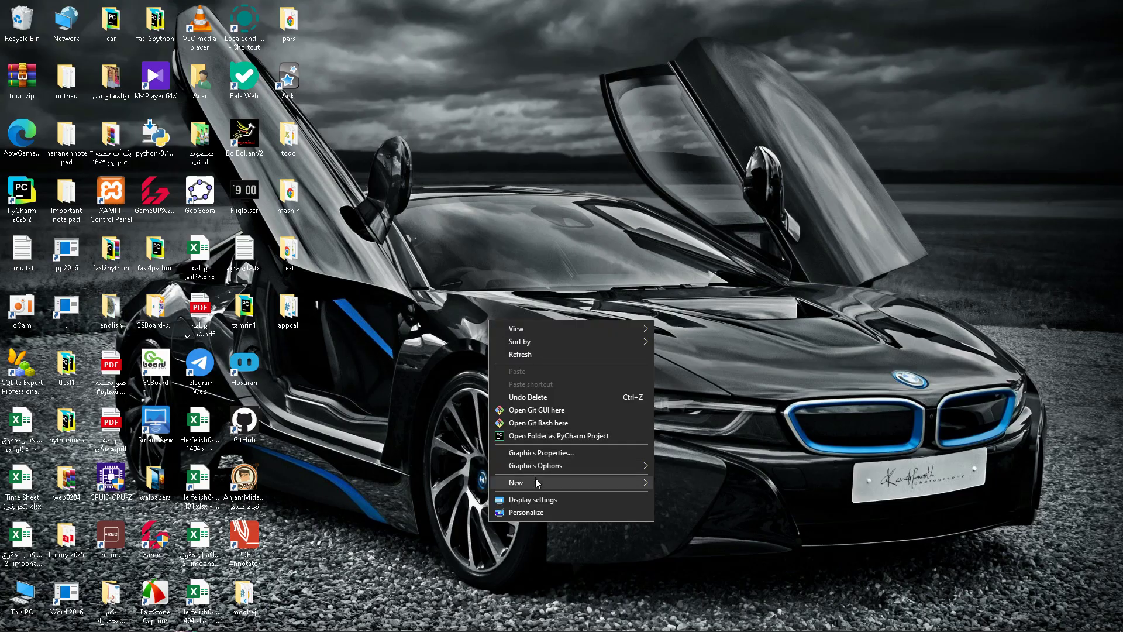
mouse_move(535, 478)
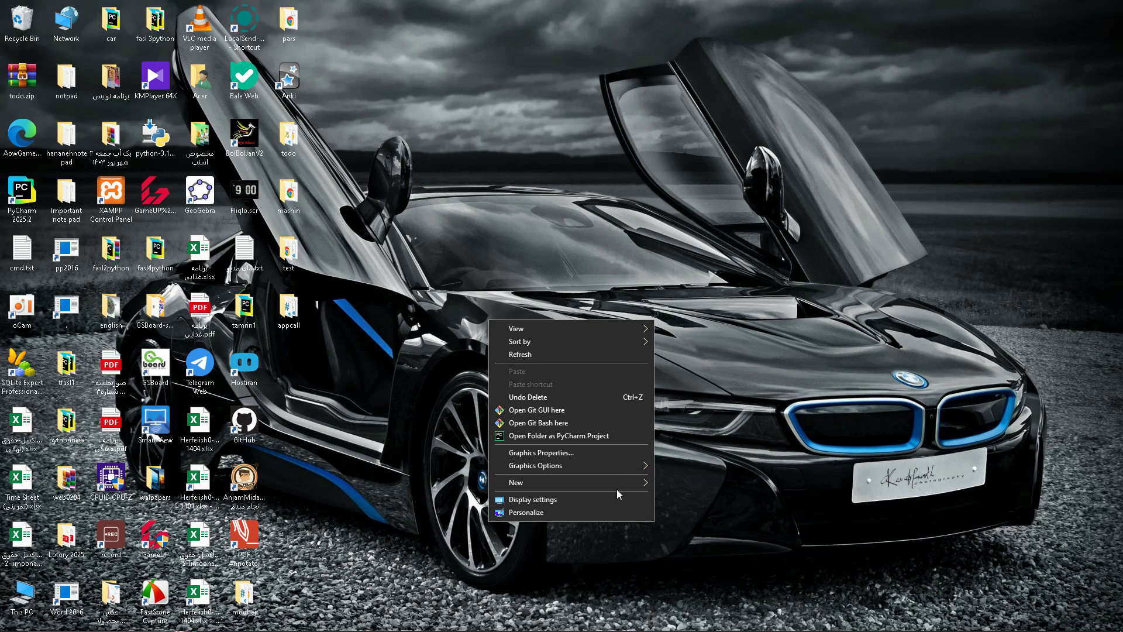
click(728, 252)
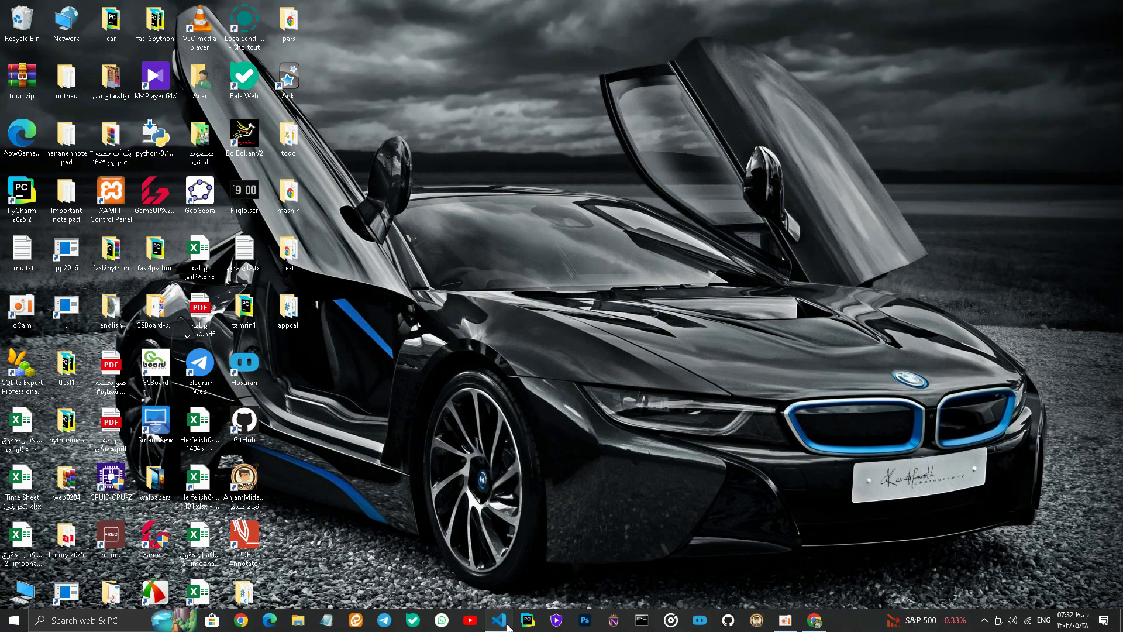
- Switch to Visual Studio Code and look at the appcall project's index.html and the options for opening files and folders
click(494, 620)
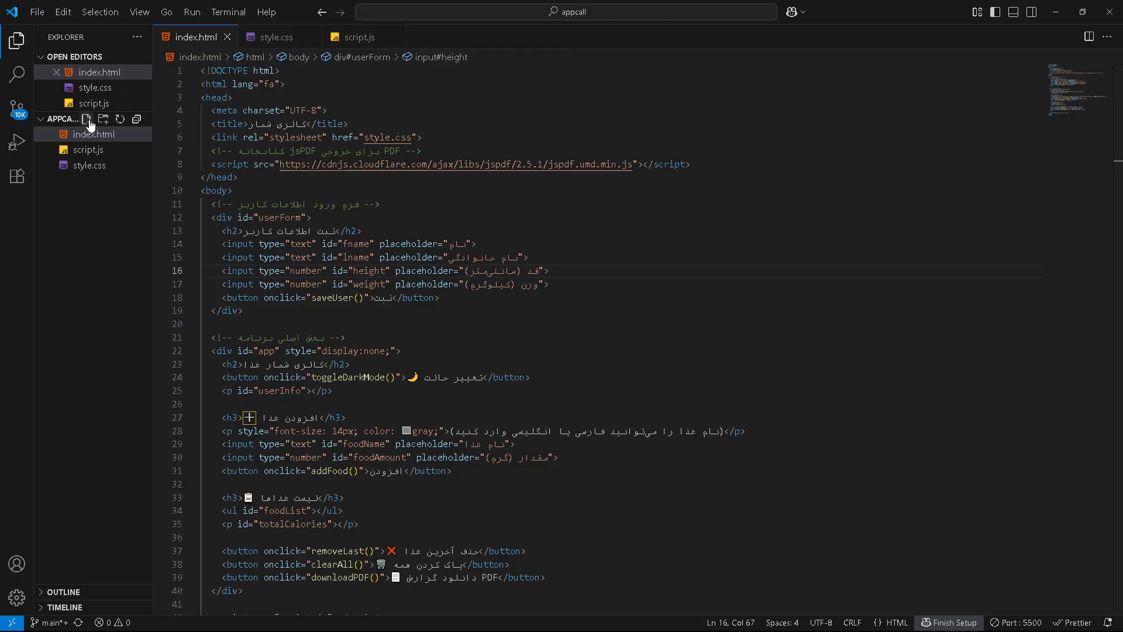
click(38, 13)
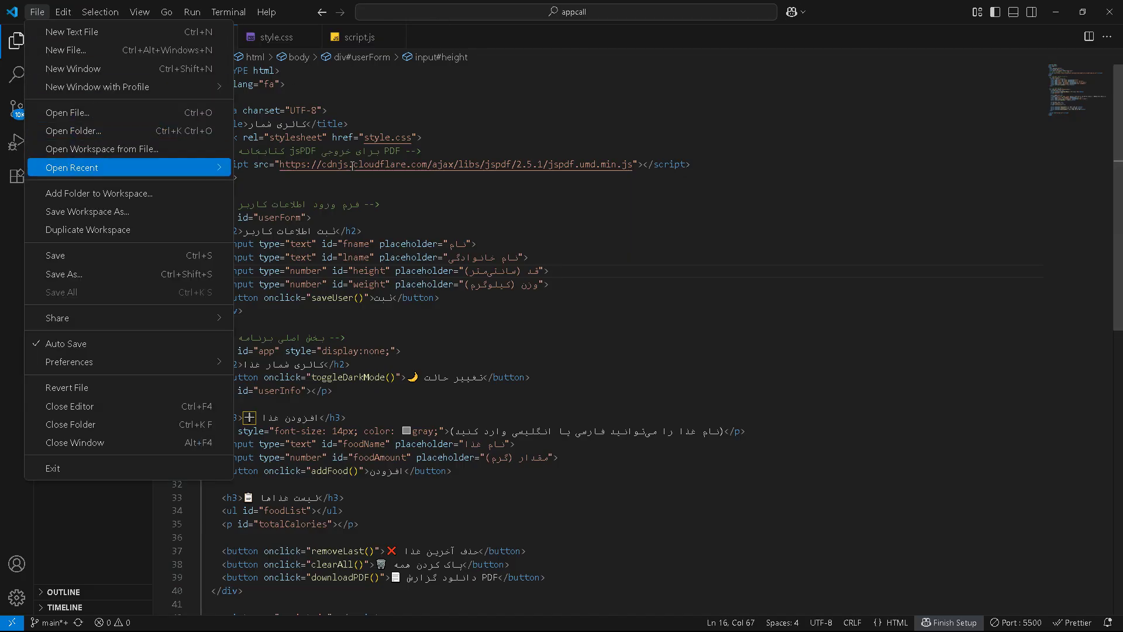
key(Escape)
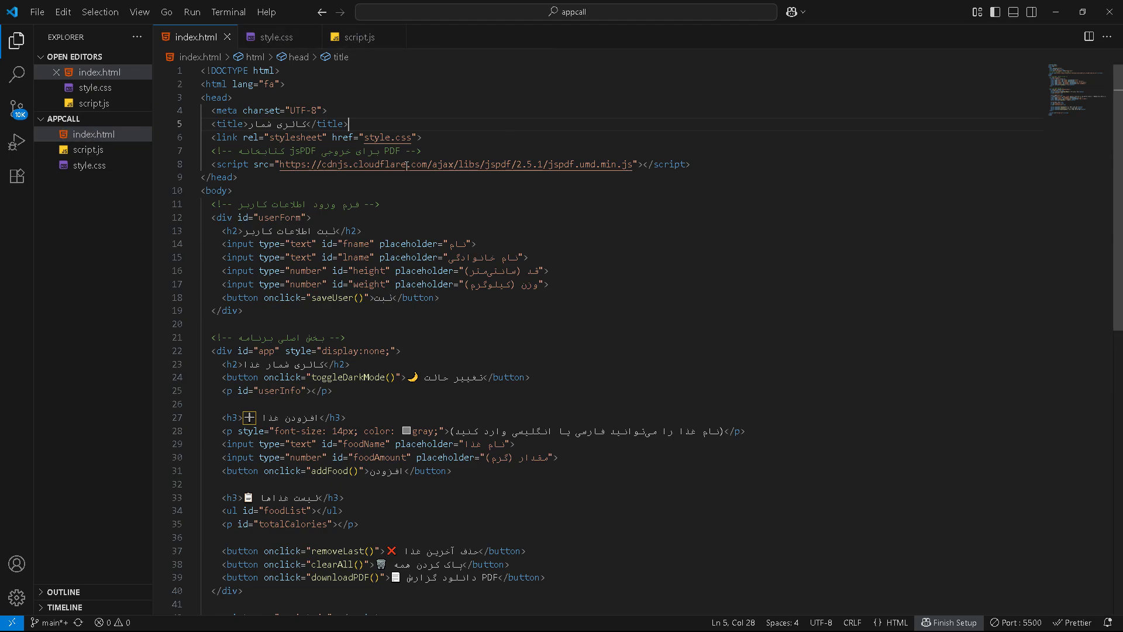
- Return to the ChatGPT reply in Chrome and copy the index.html code block
click(1058, 10)
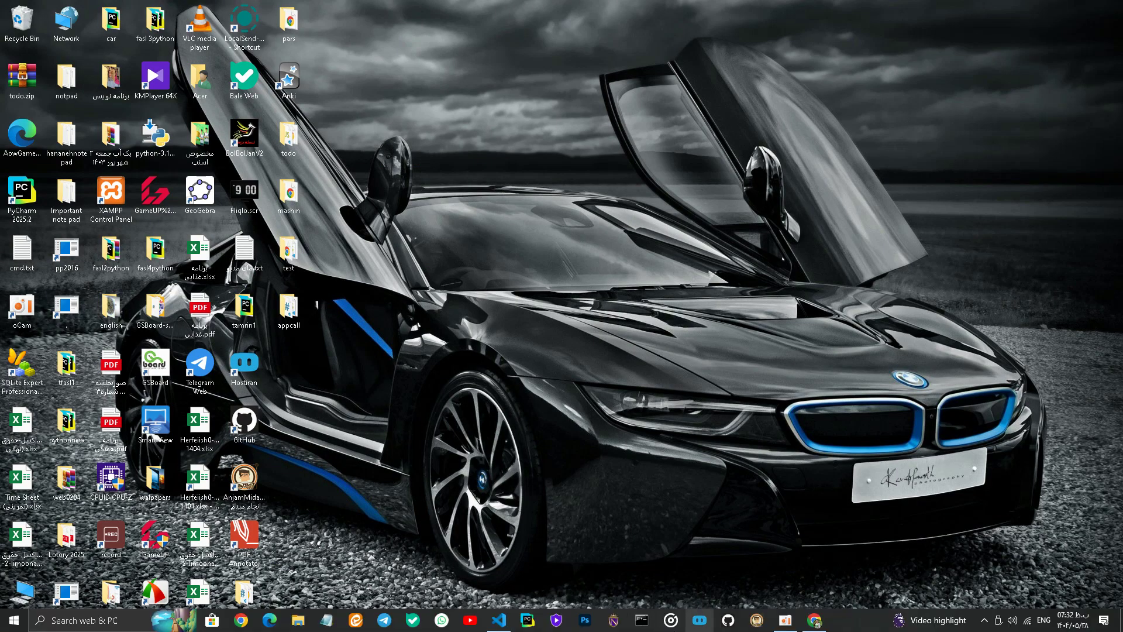
click(815, 619)
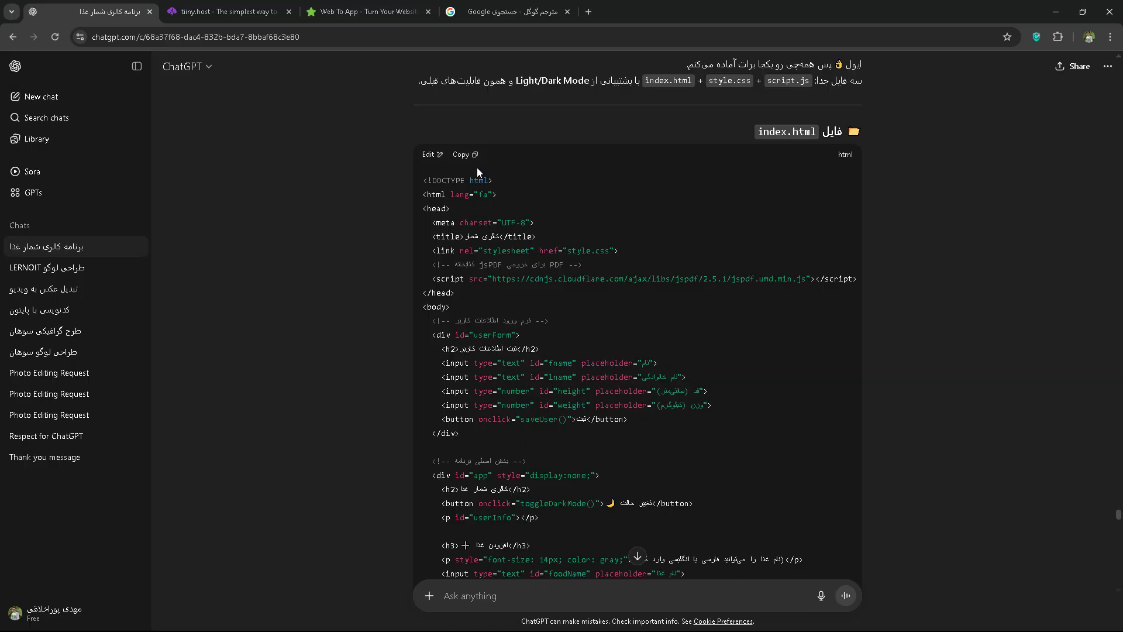
click(468, 154)
- Switch to Visual Studio Code and view the code in style.css and script.js
key(alt+Tab)
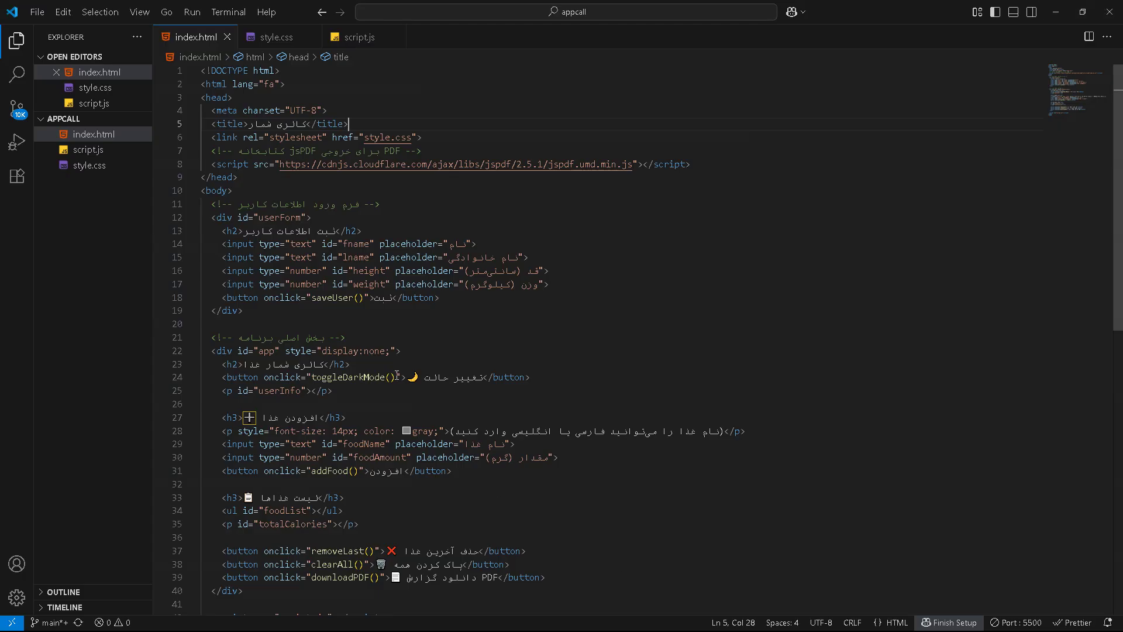
click(275, 37)
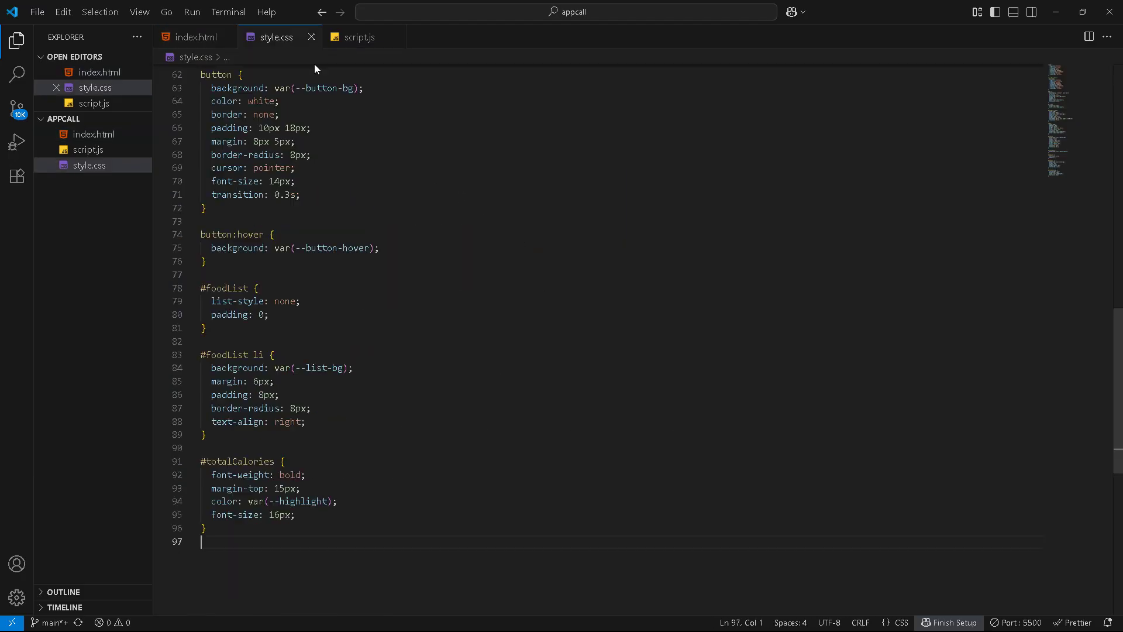
click(352, 39)
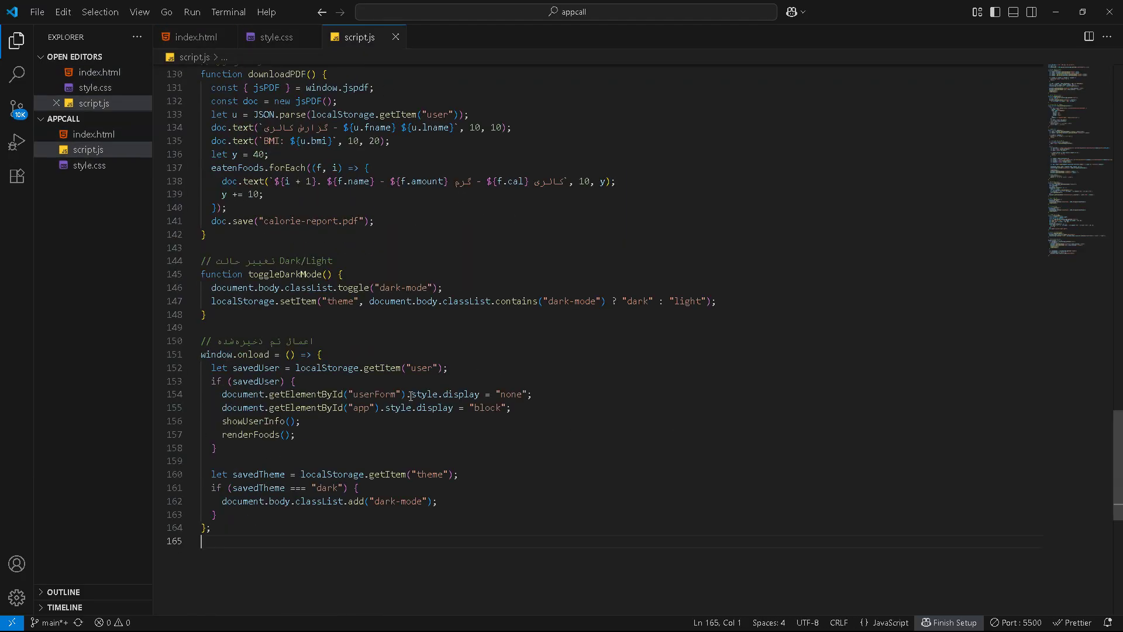
- Open index.html in the browser with Live Server
click(198, 37)
right_click(475, 195)
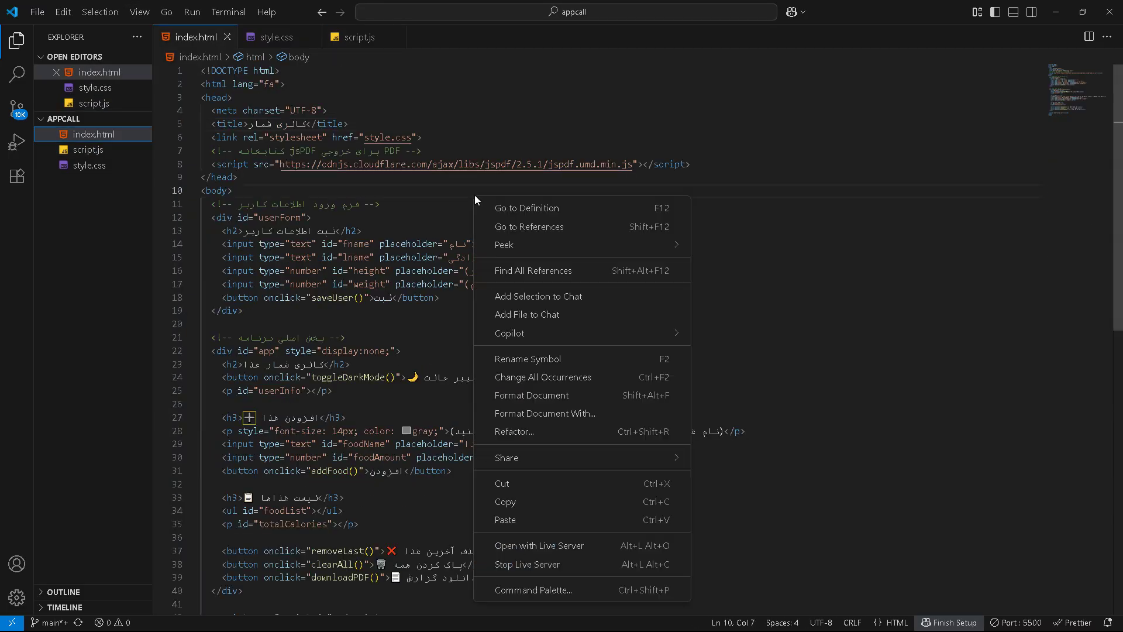
click(548, 541)
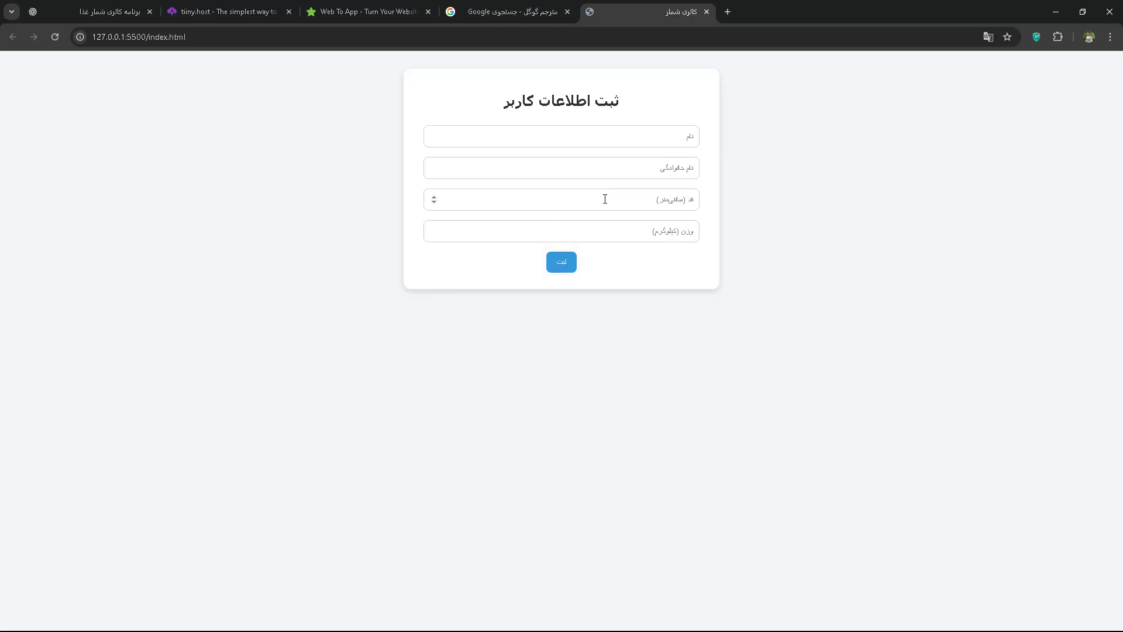
- Try the first name, last name and height fields of the user registration form, and close the preview page
click(649, 146)
click(649, 171)
click(651, 199)
click(434, 202)
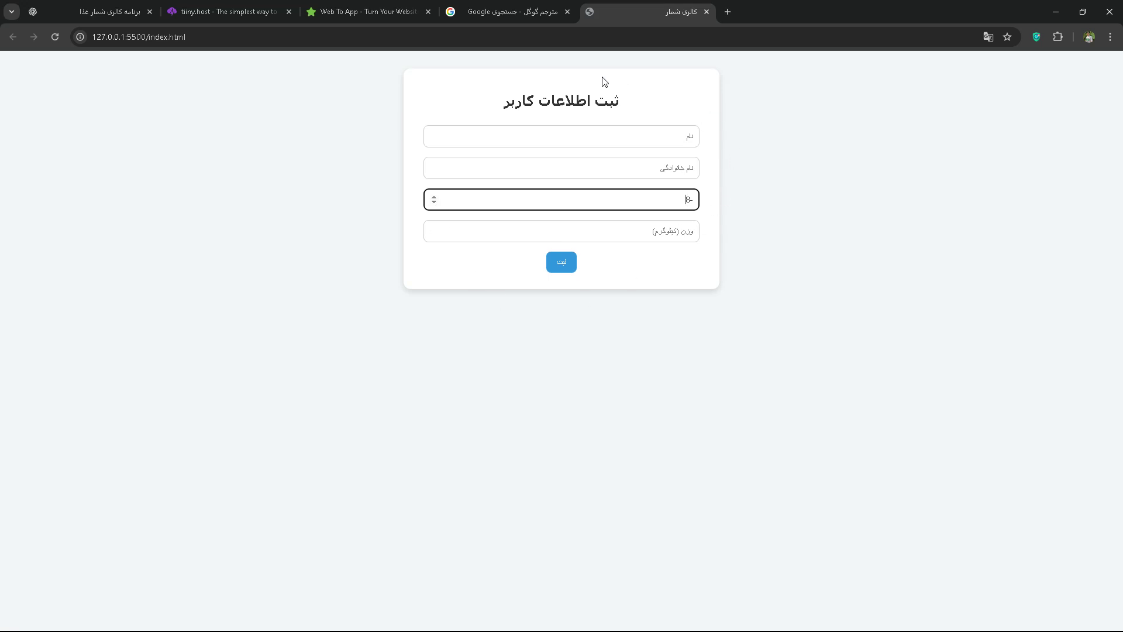
click(707, 12)
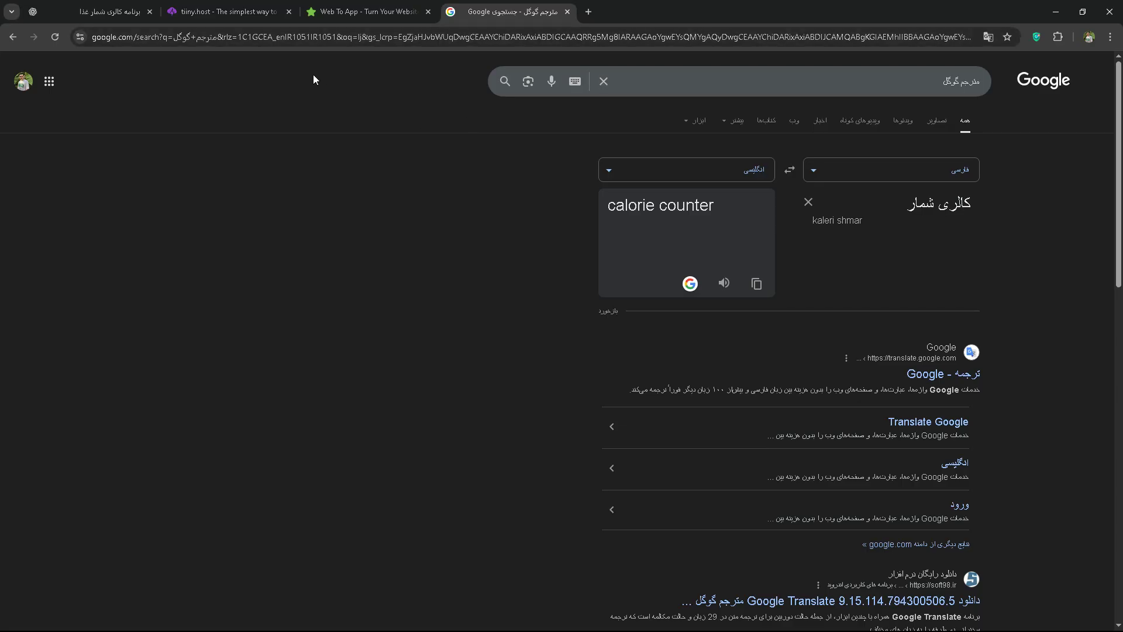
- Switch to the tiiny.host account page that manages live projects
click(101, 6)
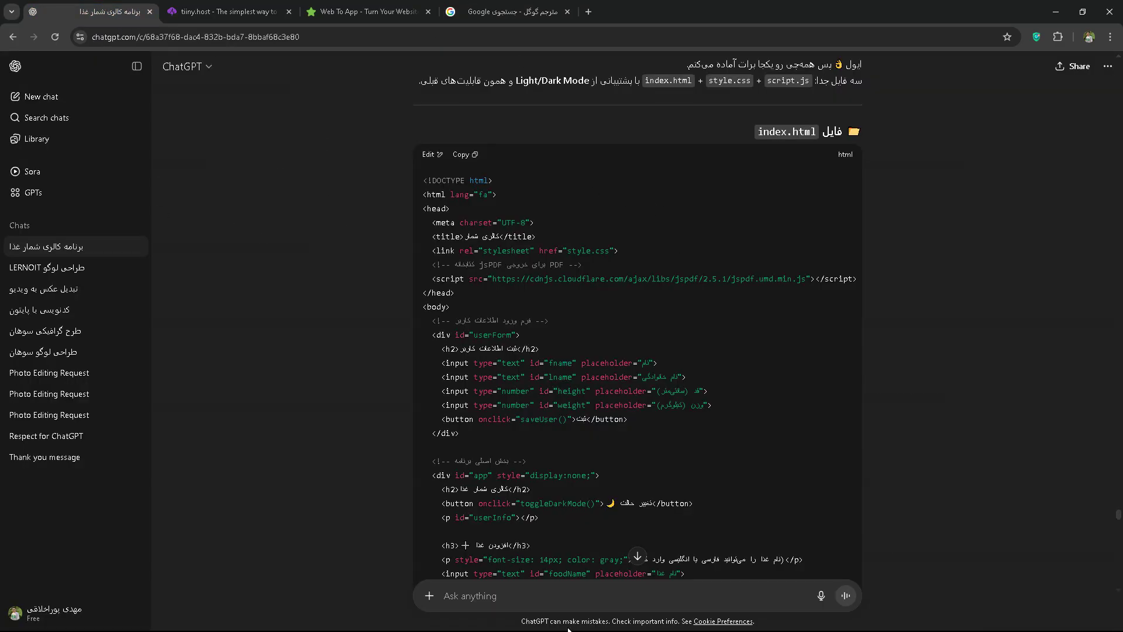
key(alt+Tab)
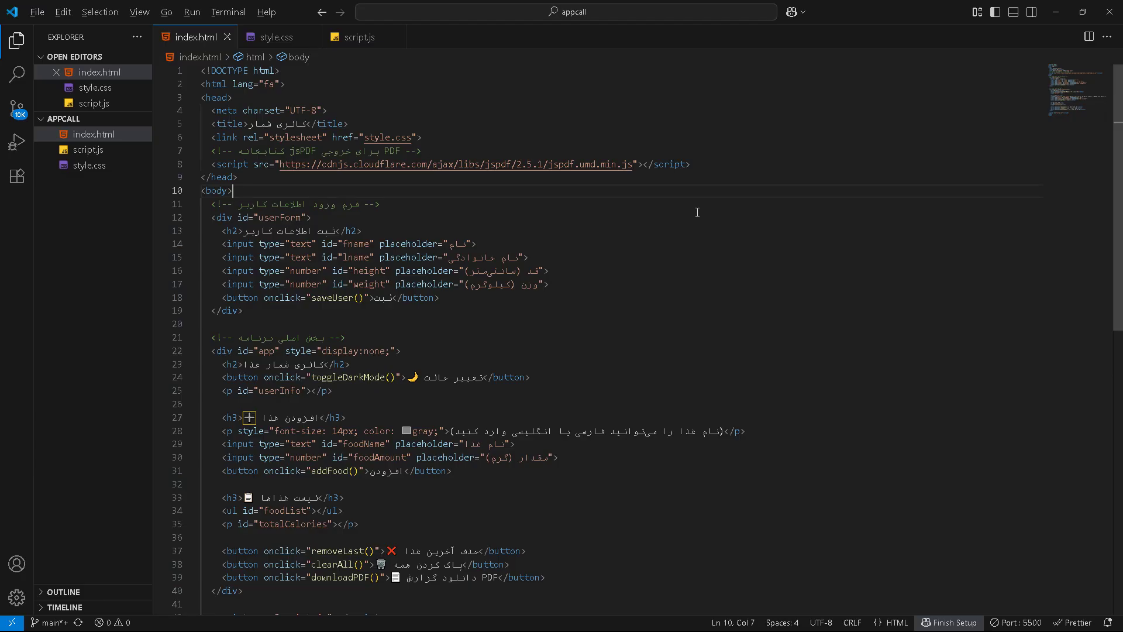
key(alt+Tab)
click(213, 9)
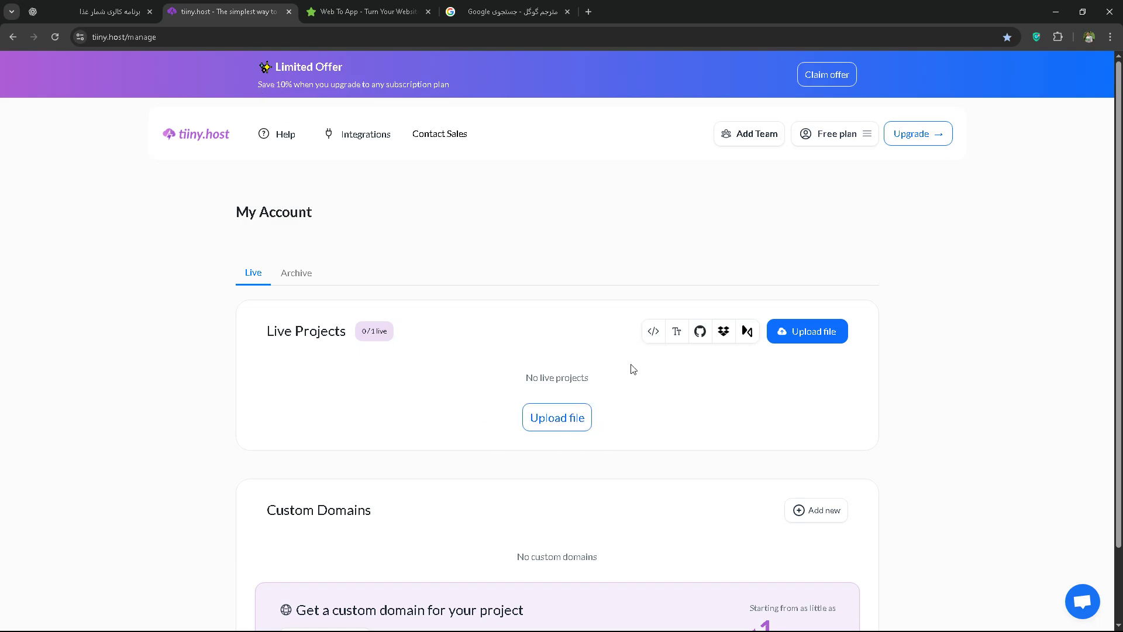
- Minimize the browser and the code editor to reach the desktop
click(1056, 11)
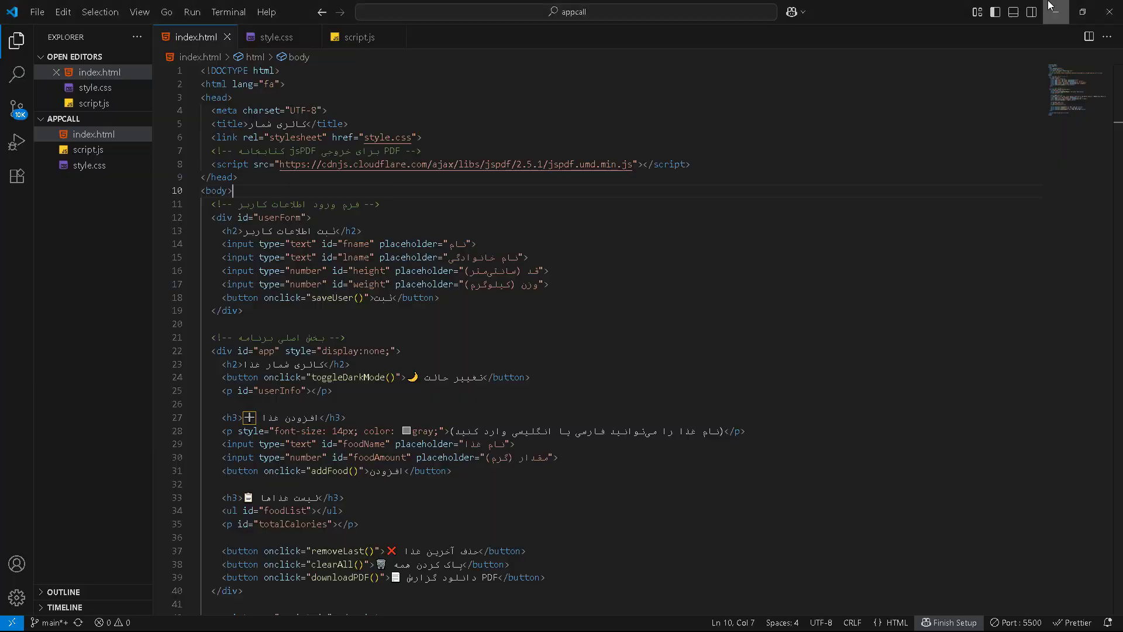
click(1056, 11)
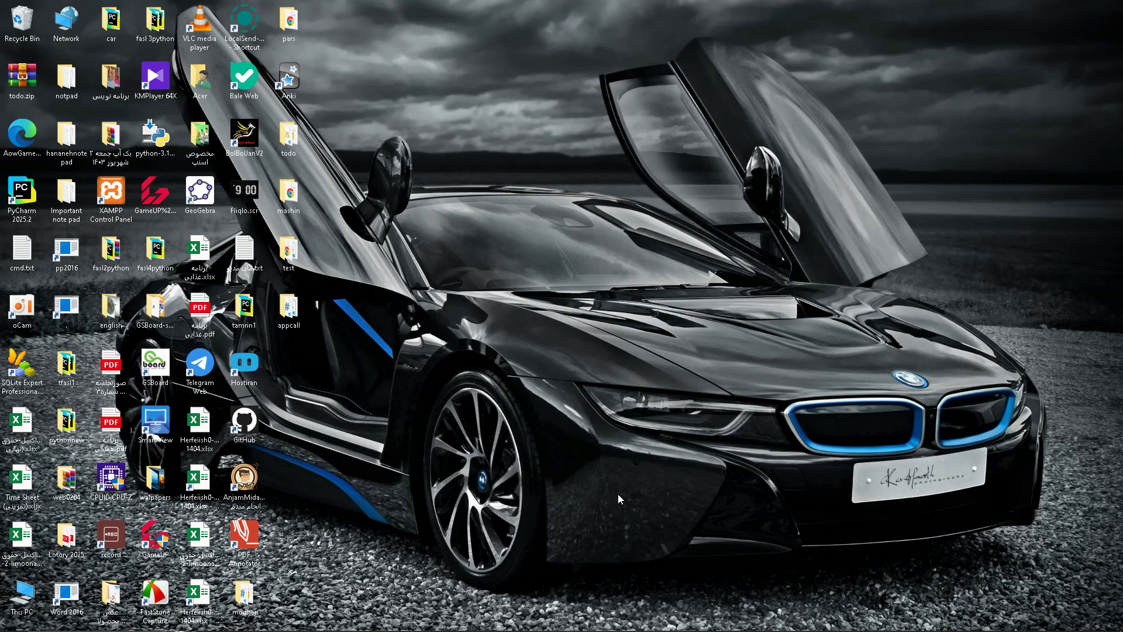
right_click(292, 314)
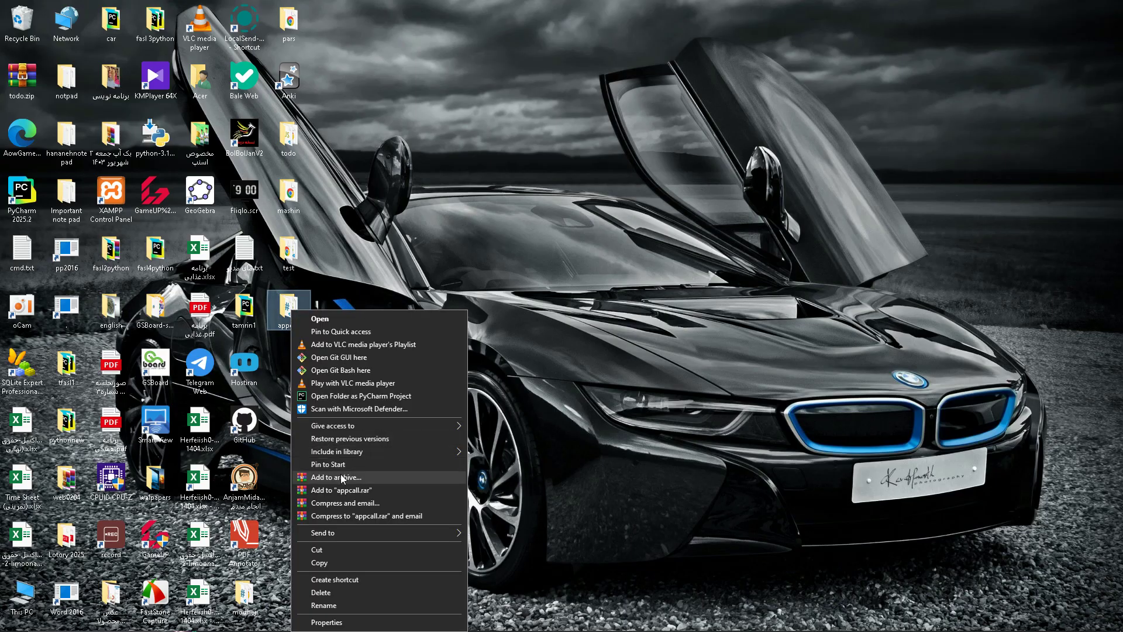
click(343, 478)
click(523, 310)
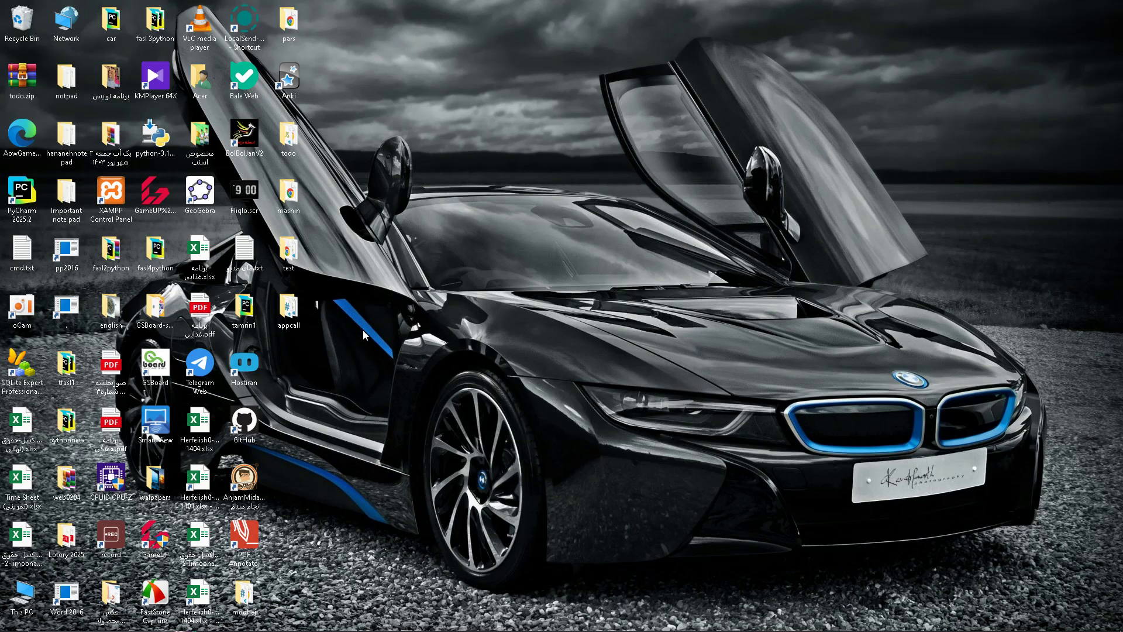
- Compress the desktop's appcall folder into a ZIP archive named appcall.zip and place the archive directly below the folder
right_click(290, 315)
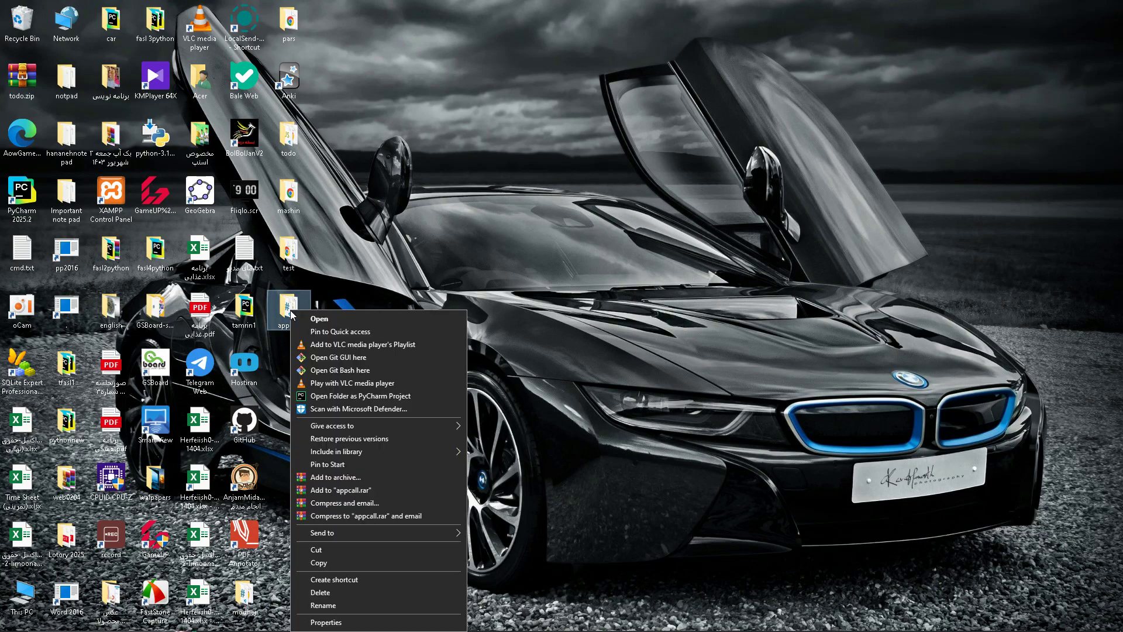
click(354, 478)
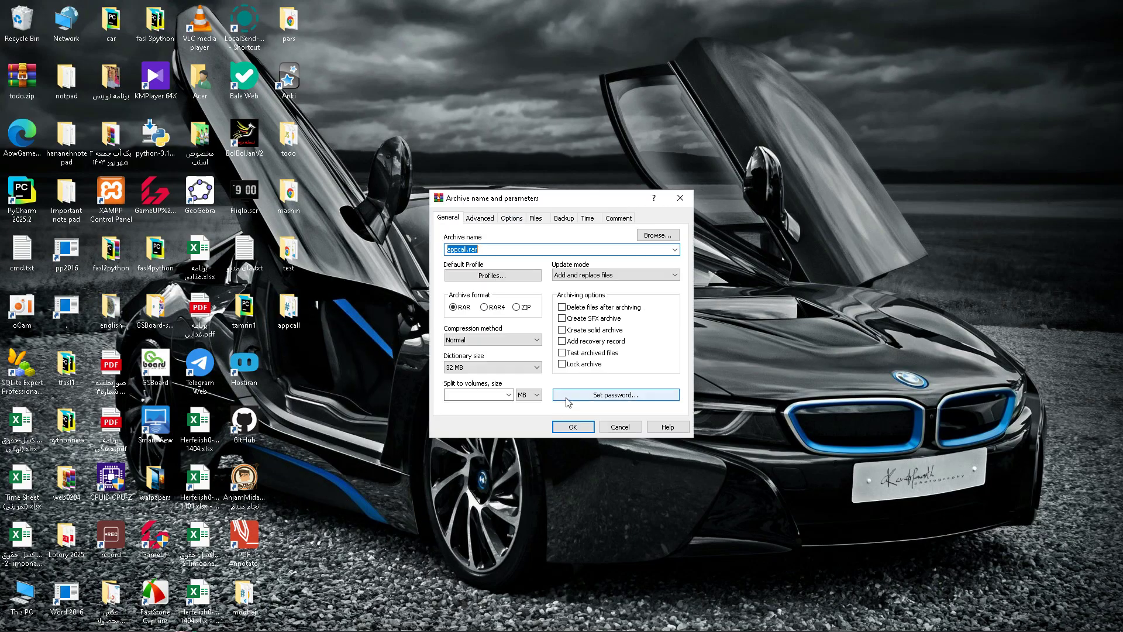
click(516, 306)
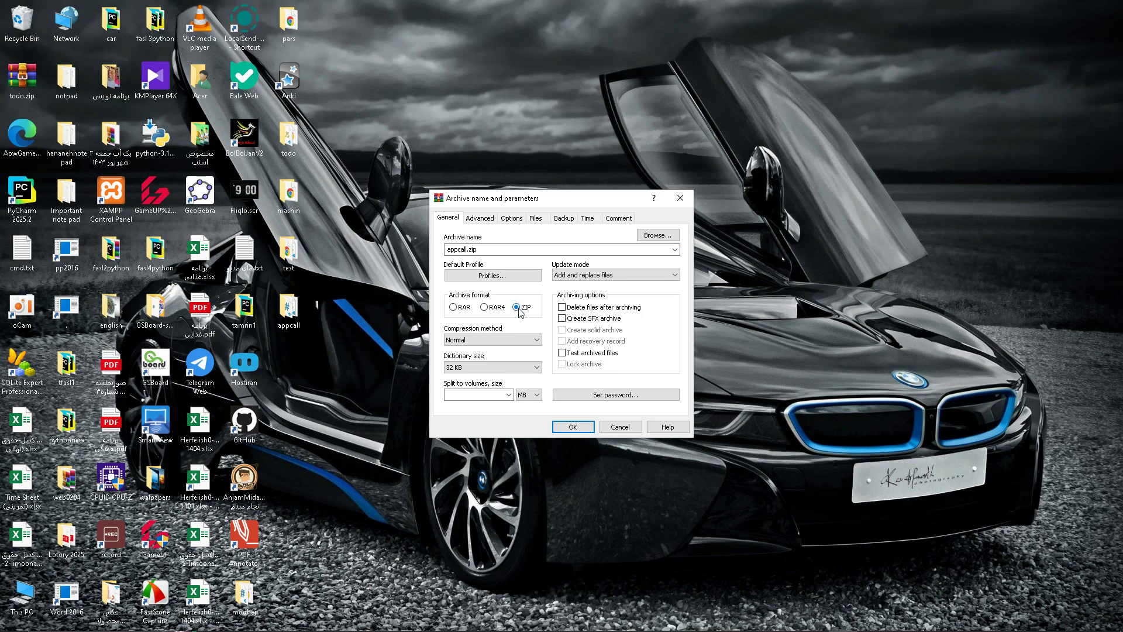
click(573, 428)
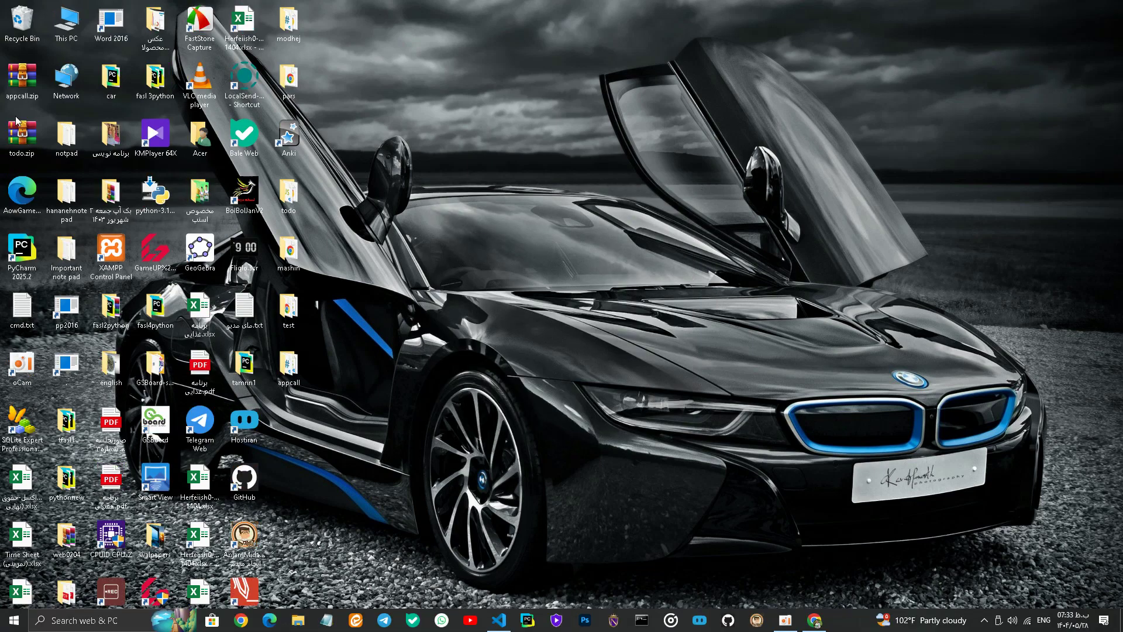
drag(22, 79, 315, 403)
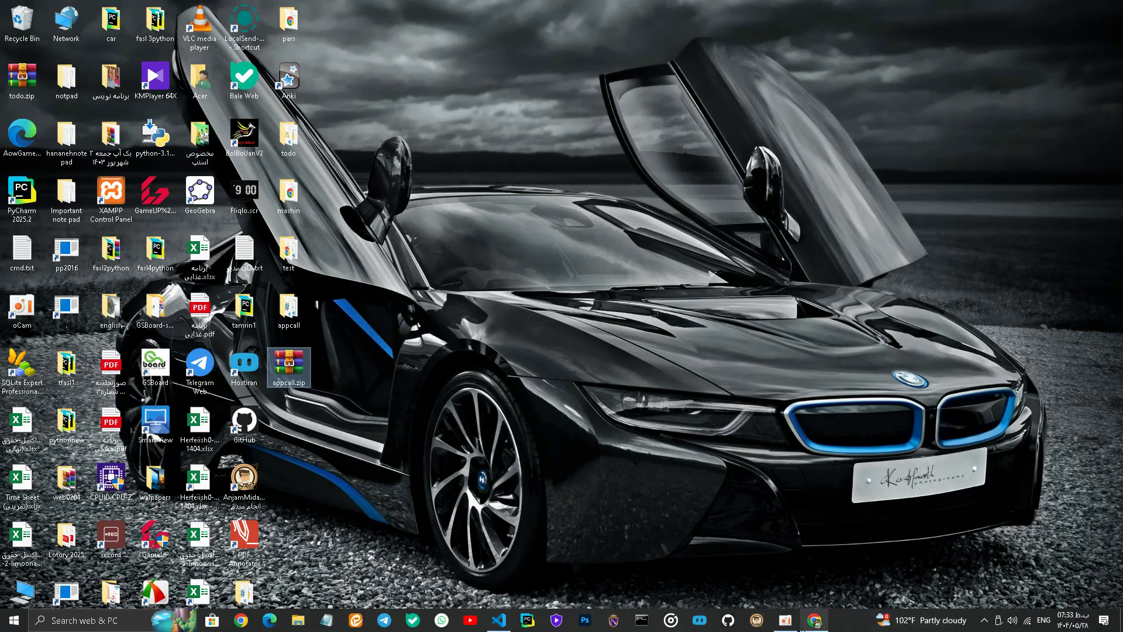
- Upload appcall.zip from the desktop to tiiny.host, publish it as a public project, and continue past the feature suggestion
click(815, 620)
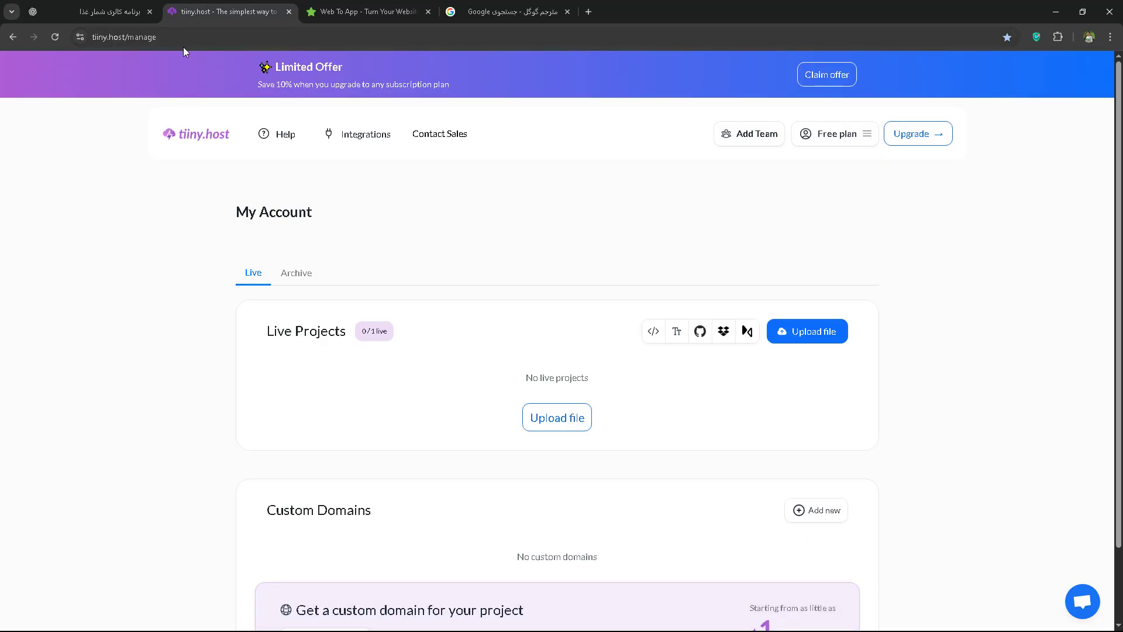
click(563, 423)
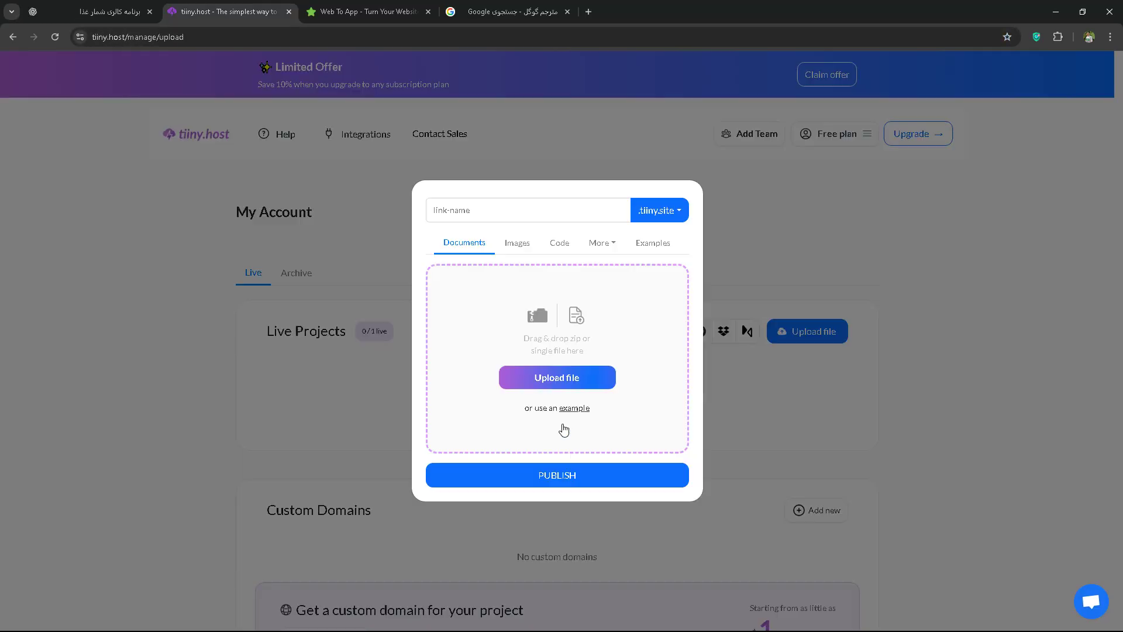
click(565, 386)
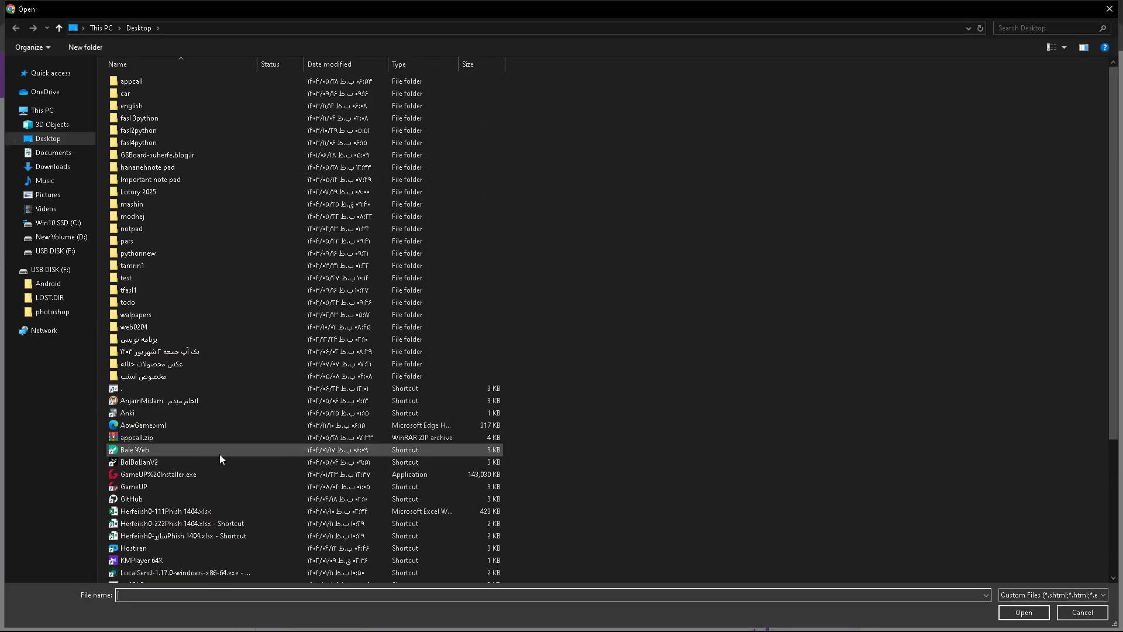
click(220, 439)
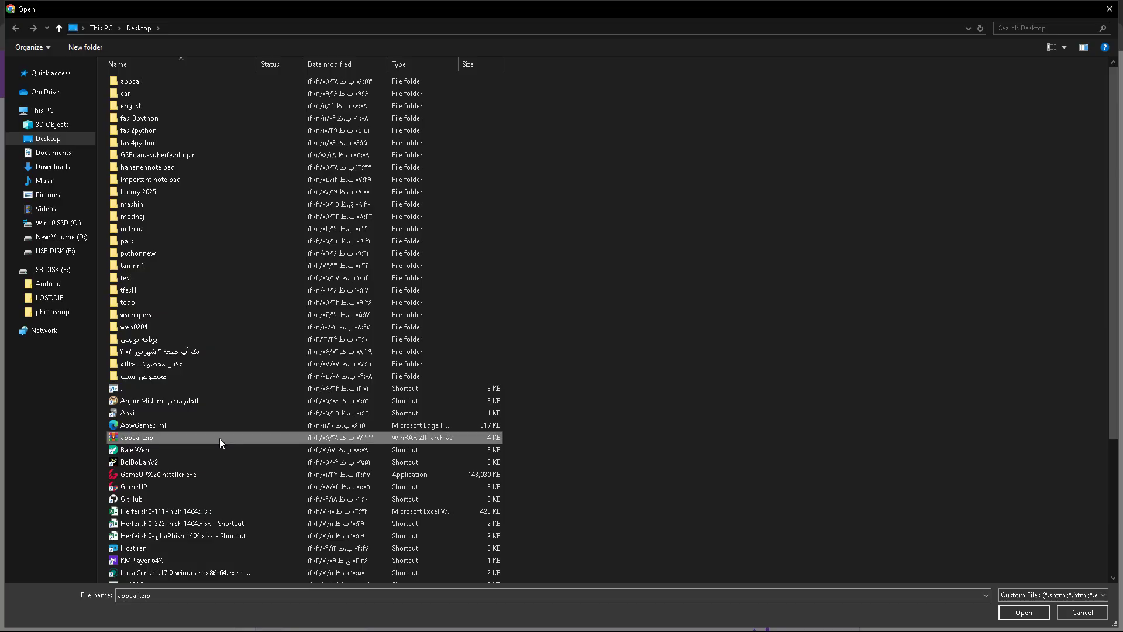
click(1024, 612)
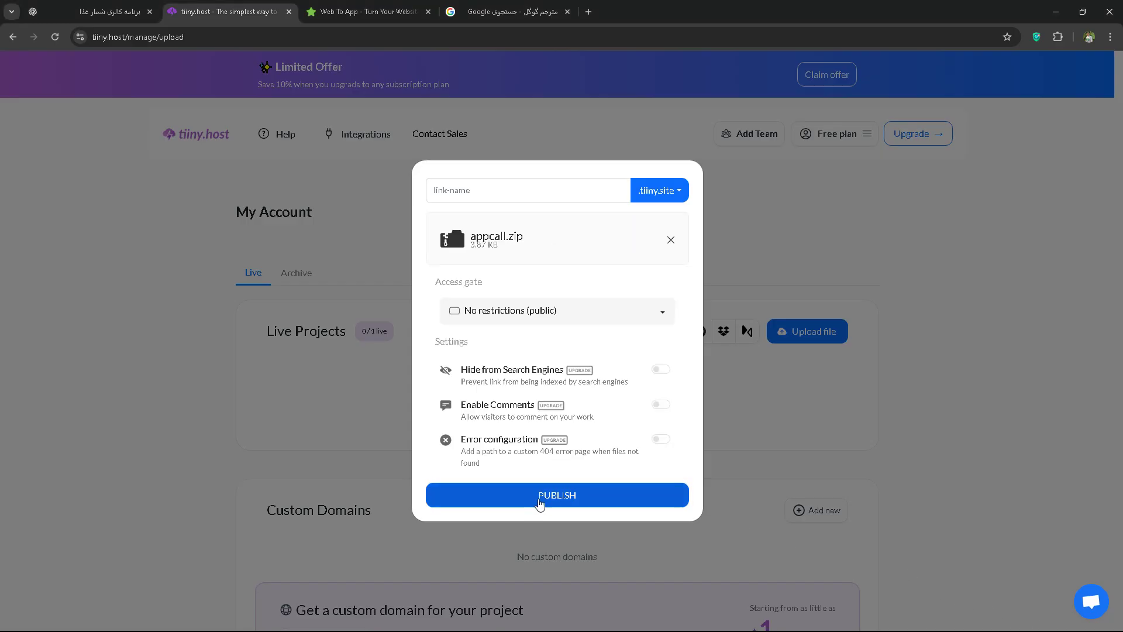
click(533, 499)
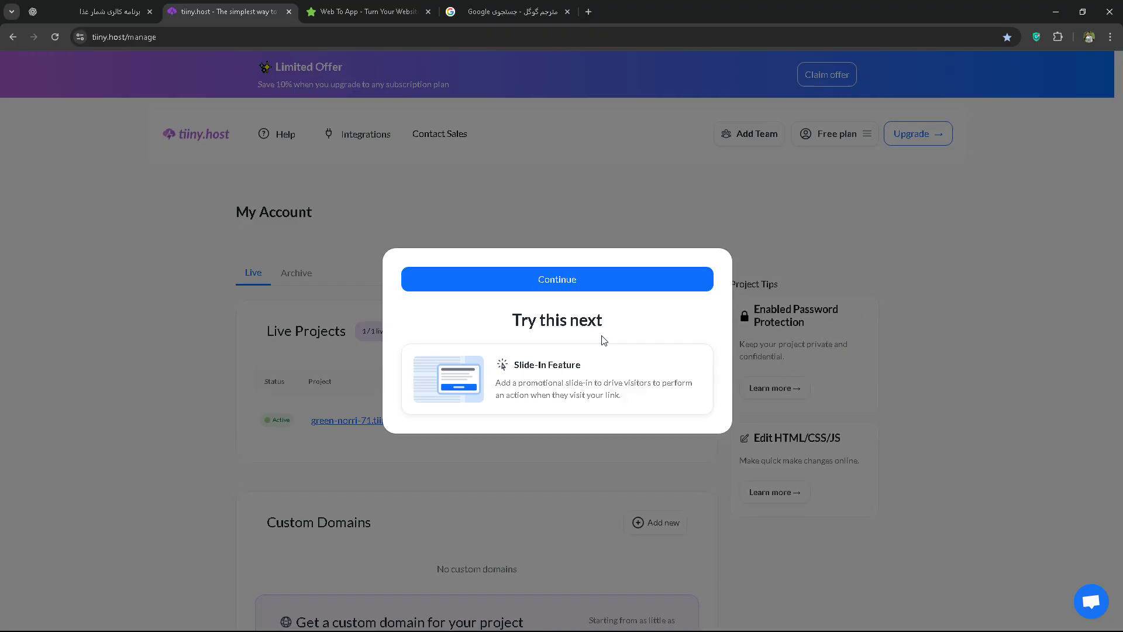
click(574, 285)
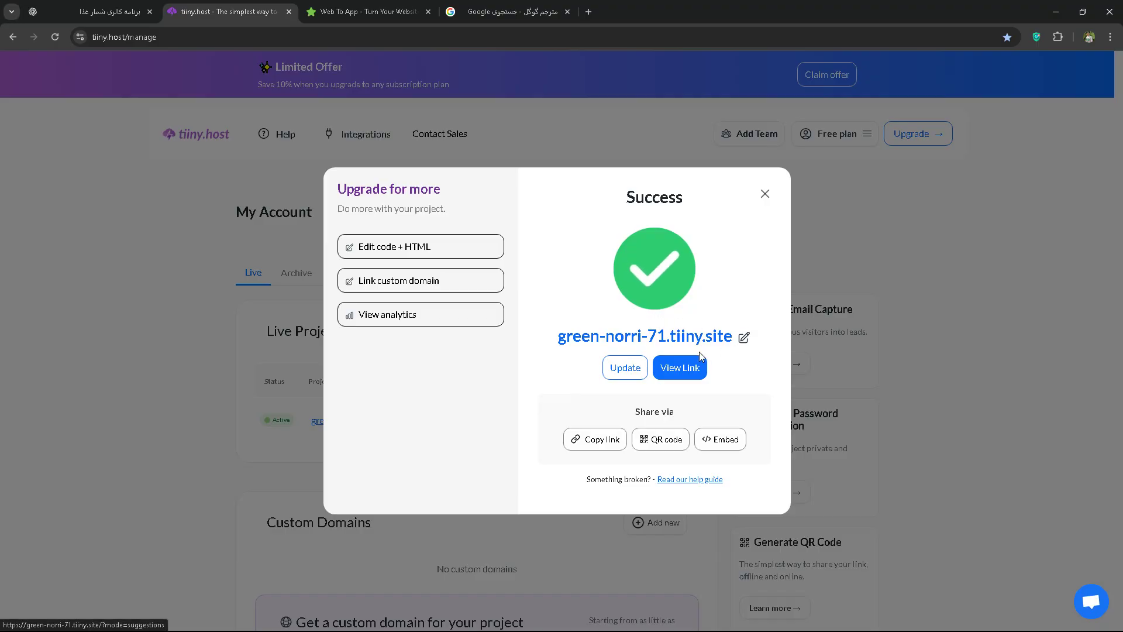
click(687, 370)
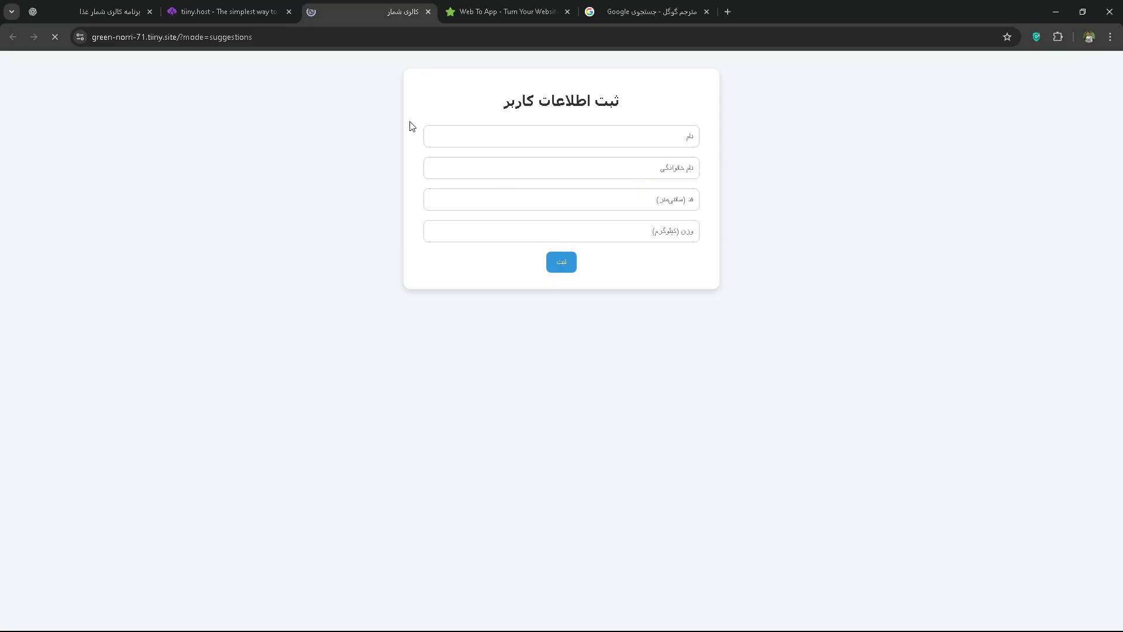
click(276, 43)
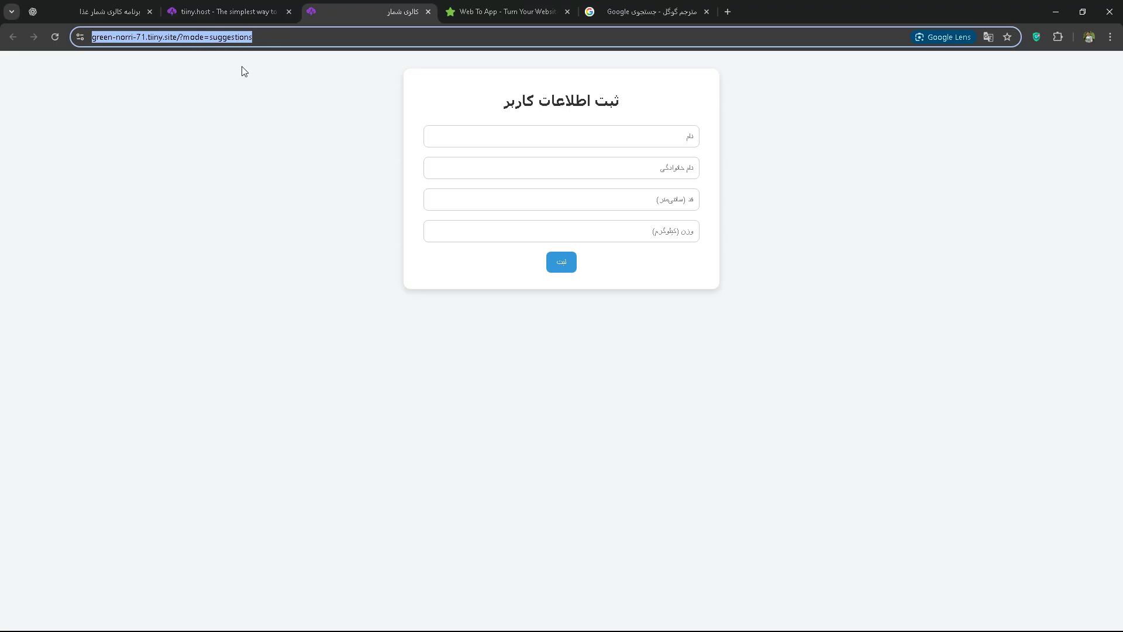
click(280, 36)
double_click(280, 37)
drag(281, 37, 91, 37)
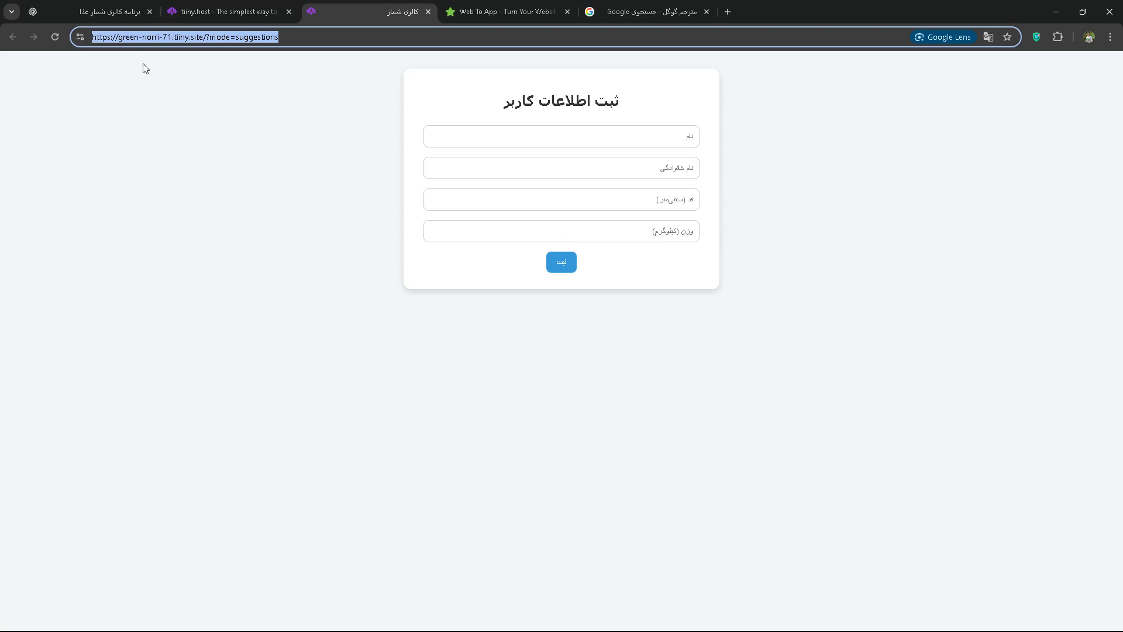
click(428, 12)
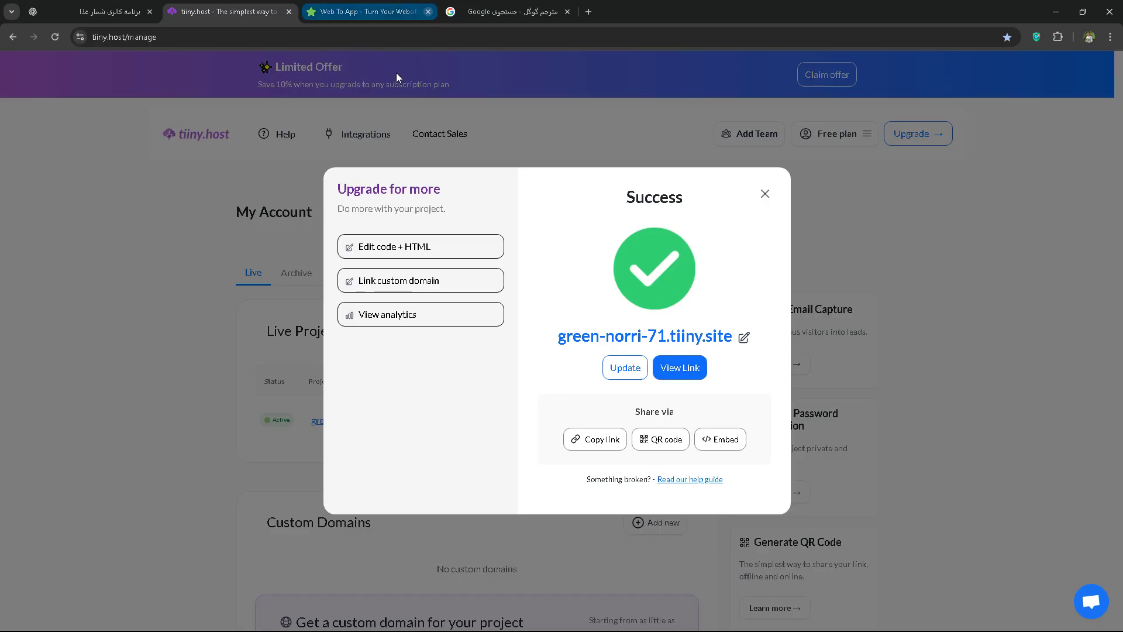
click(766, 195)
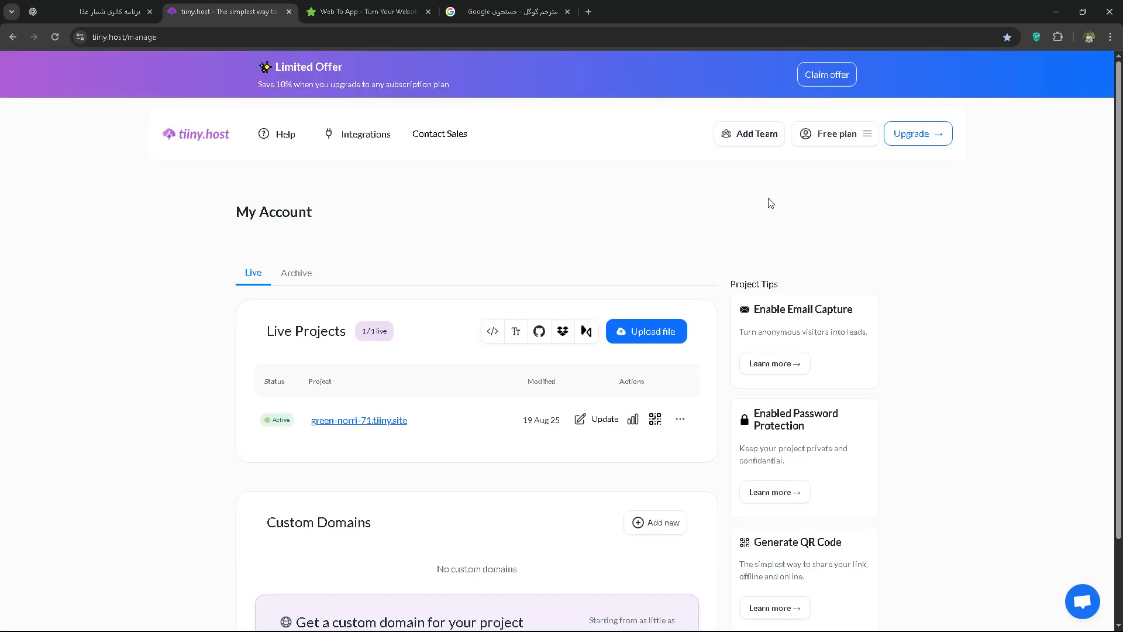
- Switch to the WebIntoApp home page and reveal its full web address
click(391, 7)
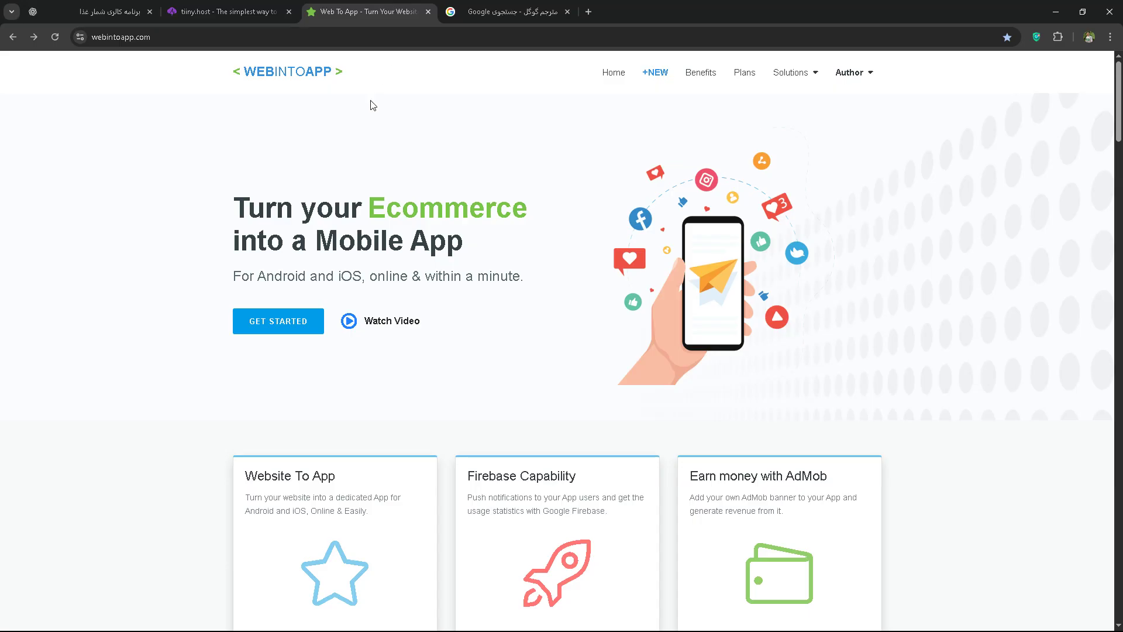
drag(151, 37, 147, 39)
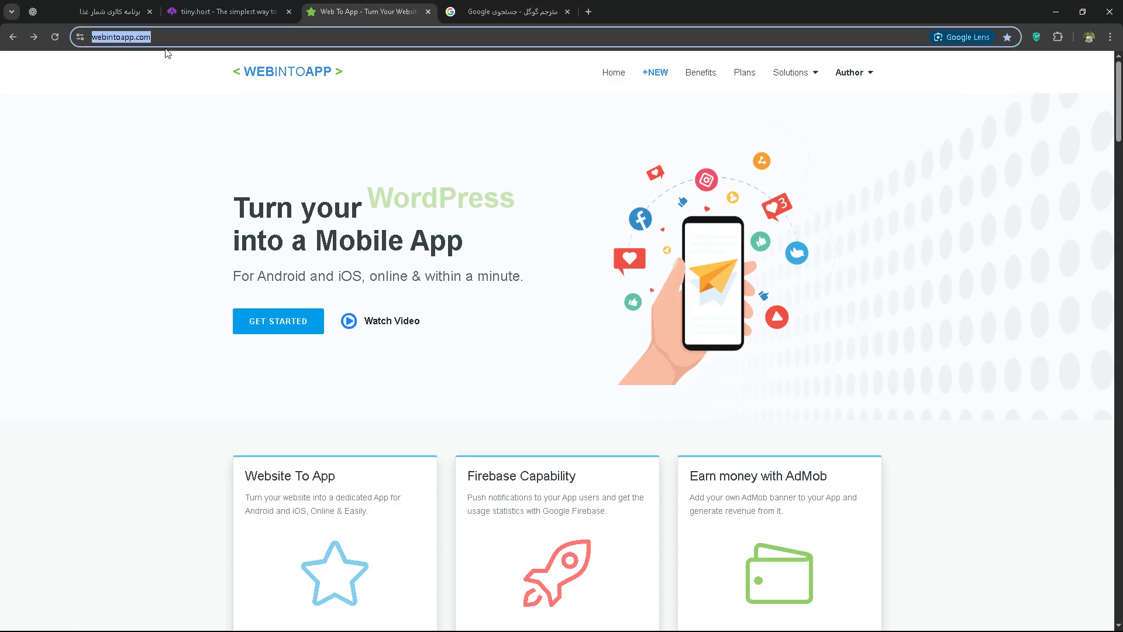
key(End)
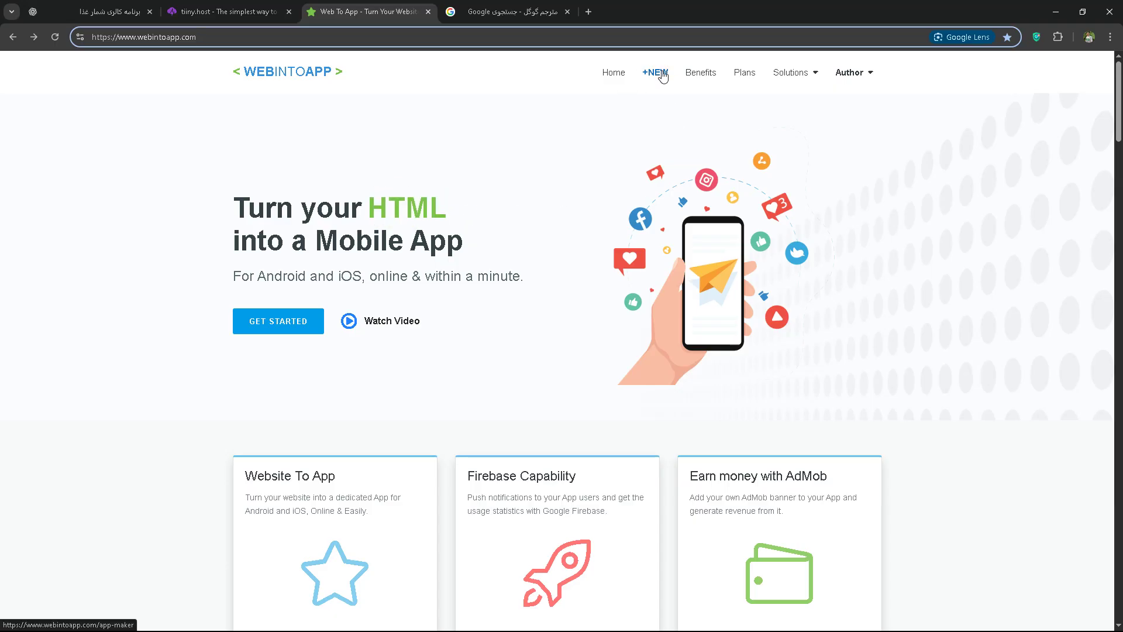
click(661, 73)
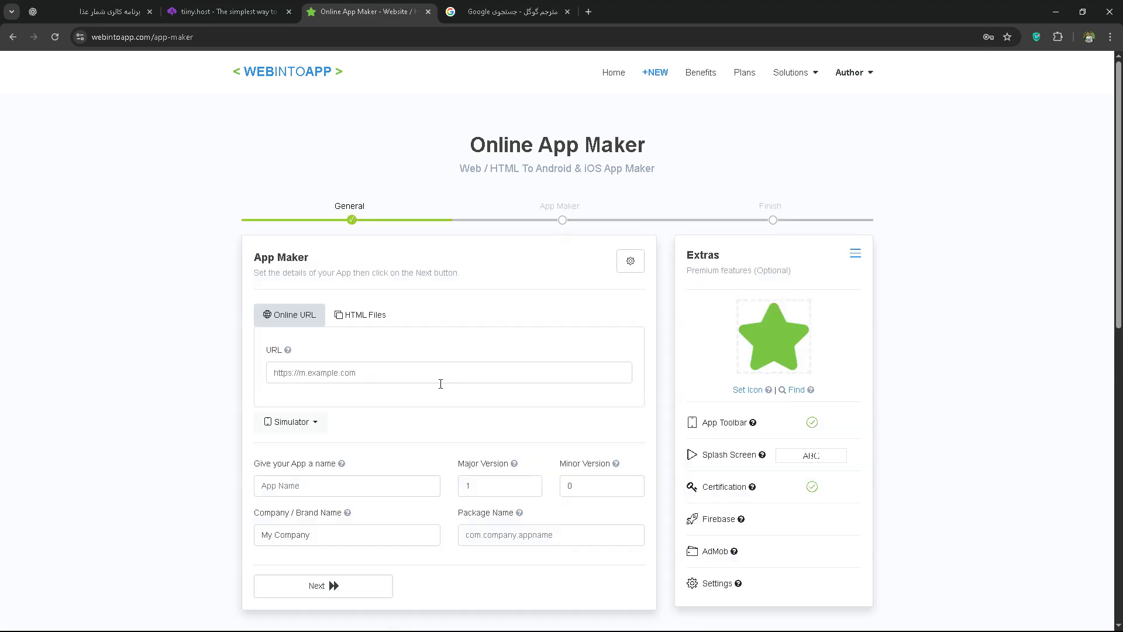
click(375, 376)
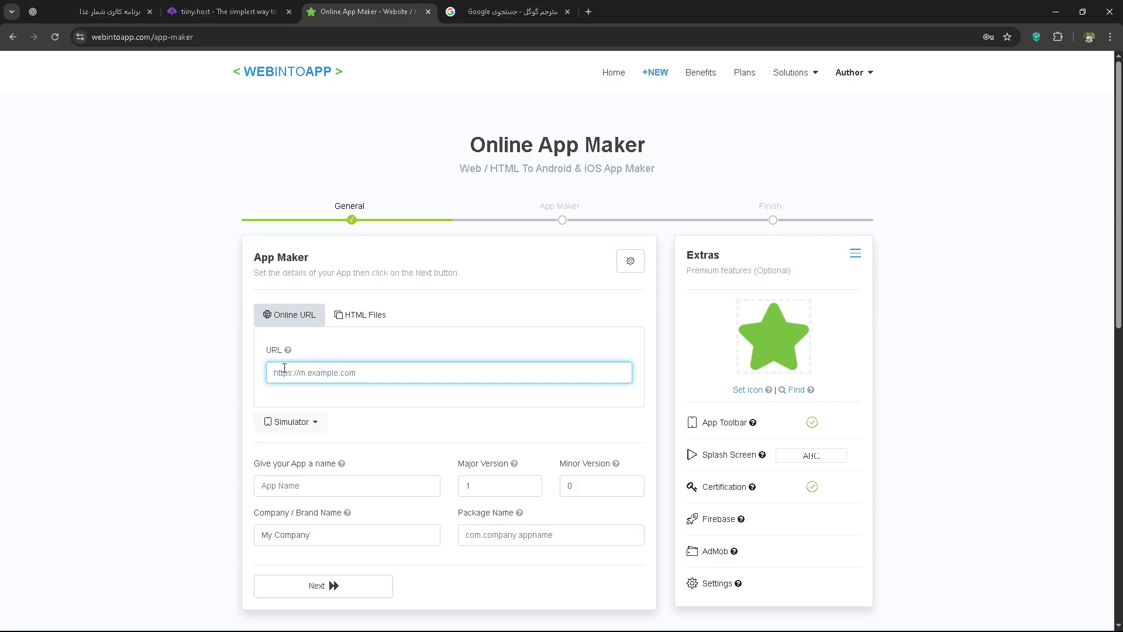
text(https://green-norri-71.tiiny.site/?mode=suggestions)
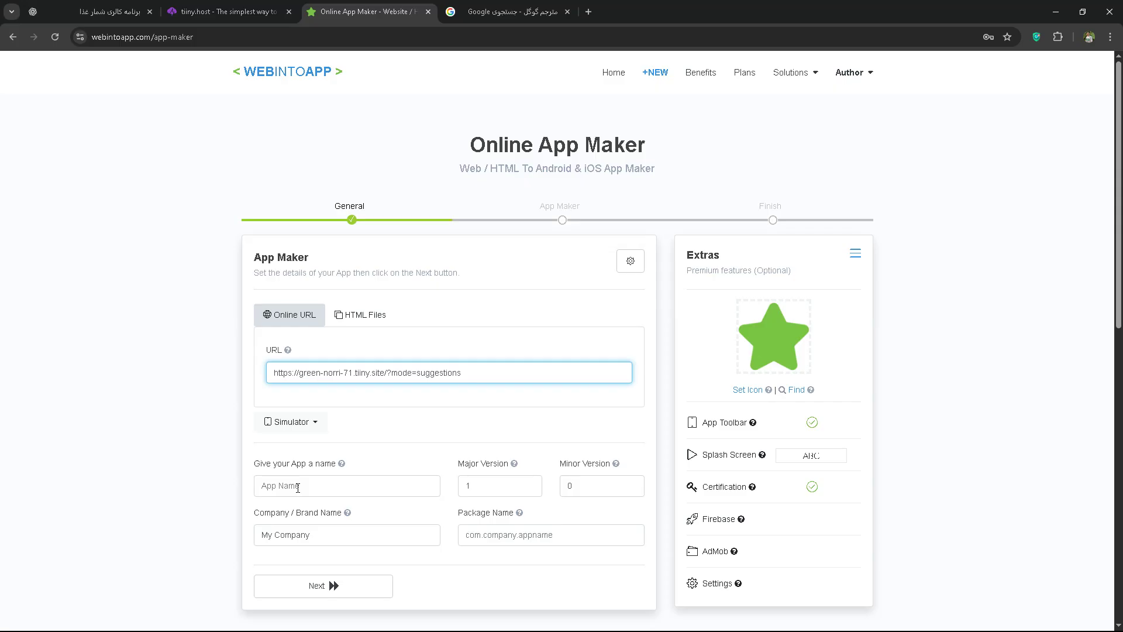
key(alt+Left)
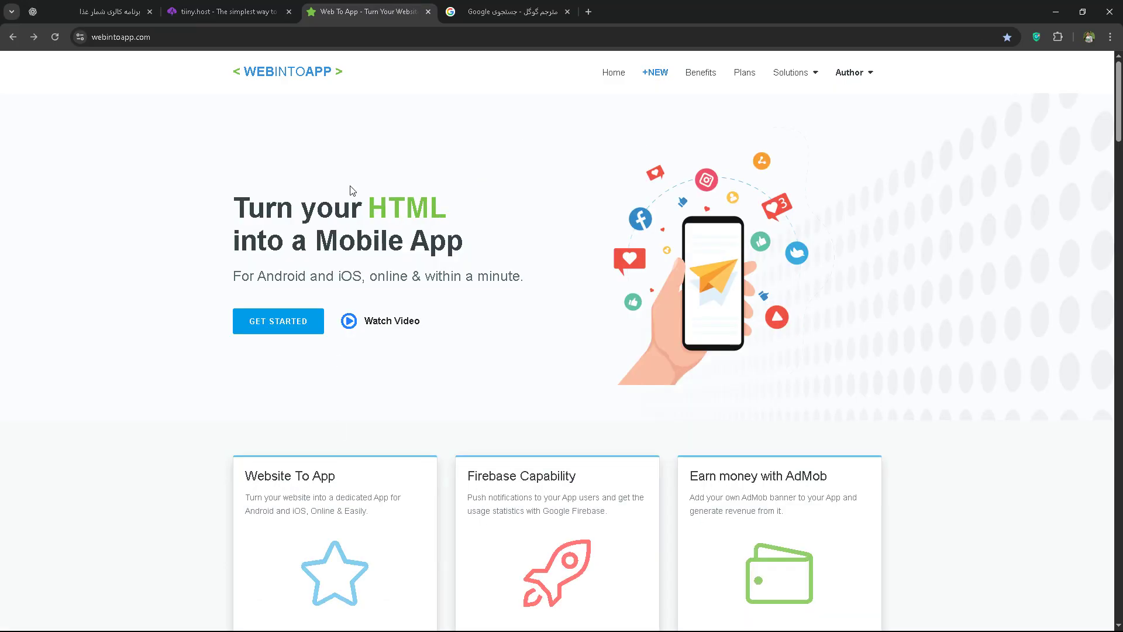
click(657, 72)
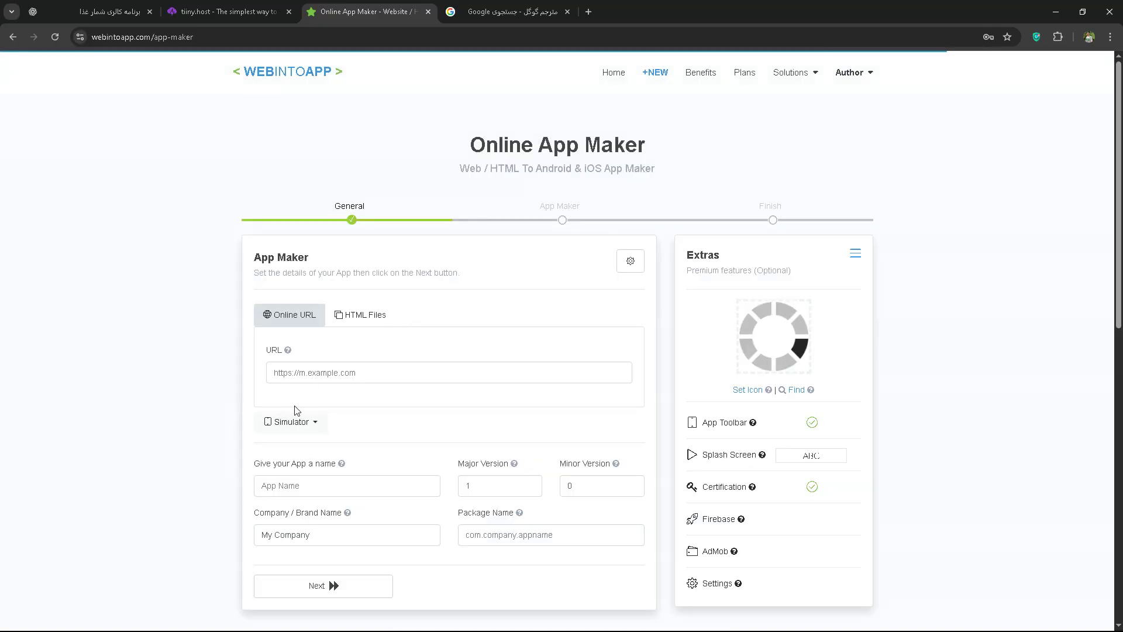
click(330, 369)
text(https://green-norri-71.tiiny.site/?mode=suggestions)
- Name the app "calorie counter", copying the English translation from the open Google translation page
click(312, 484)
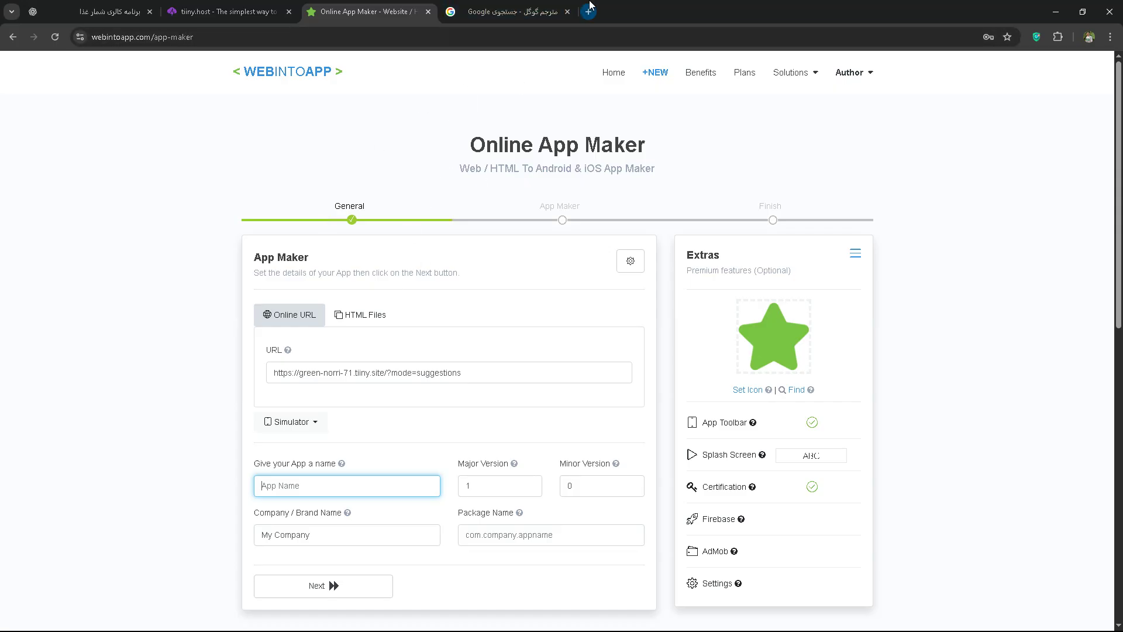
click(543, 8)
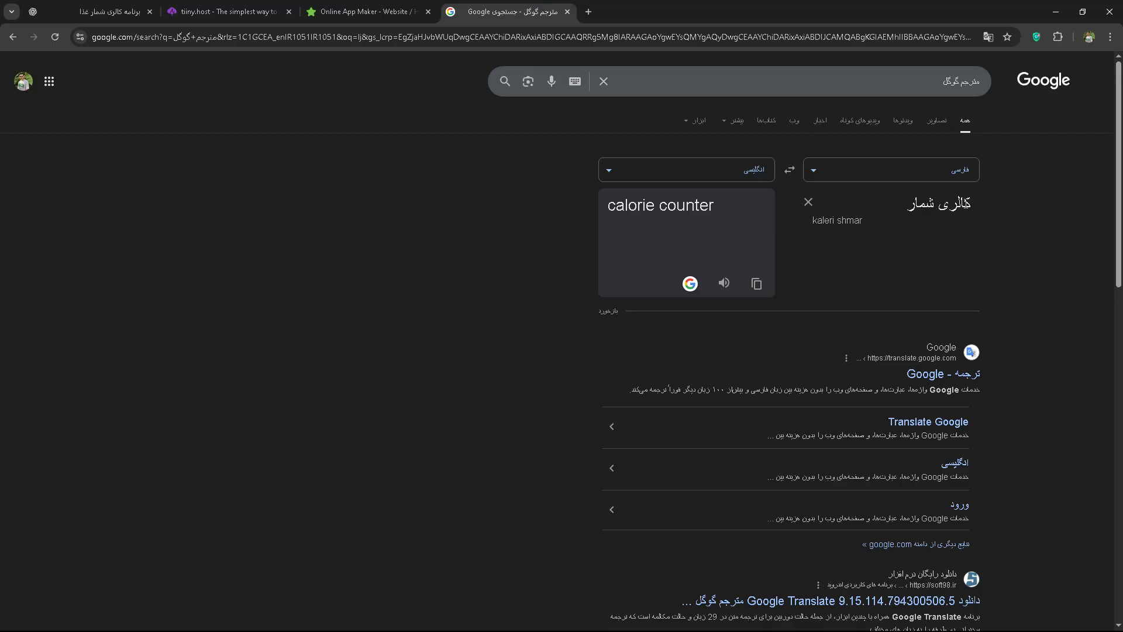
click(756, 284)
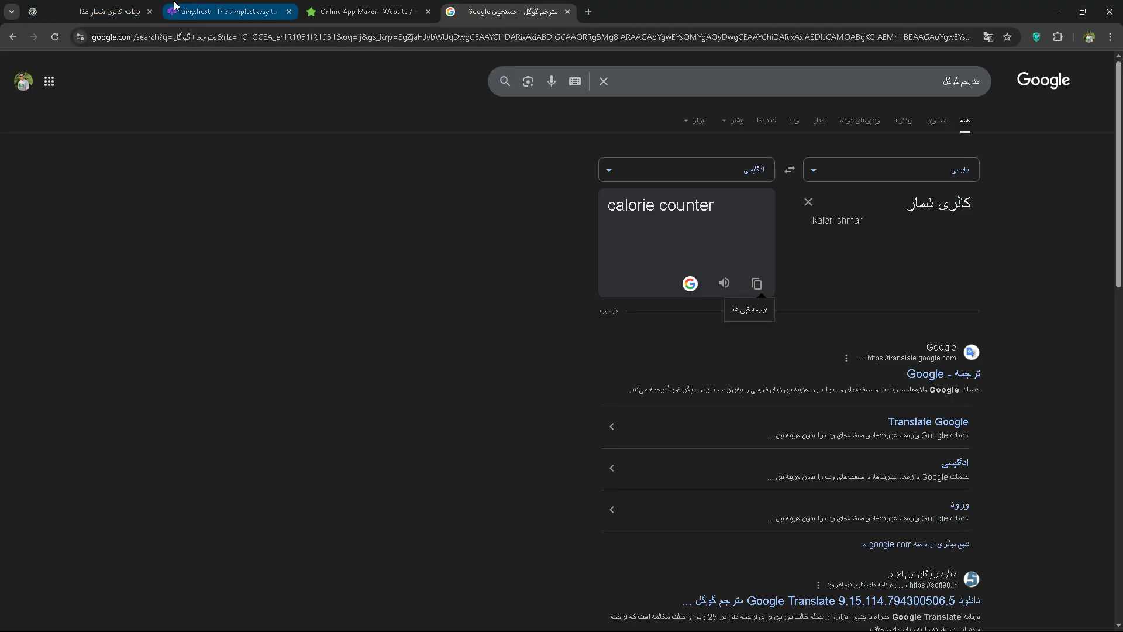
click(372, 10)
key(ctrl+v)
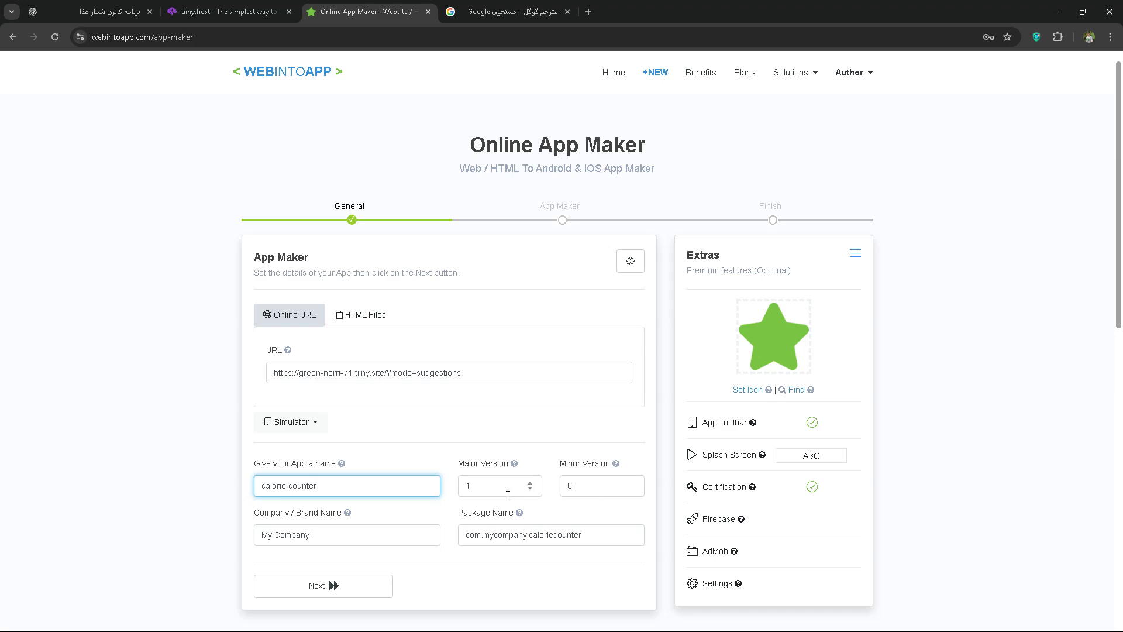
- Set the app's minor version to 1 and replace the company name with "calorie counter"
click(633, 485)
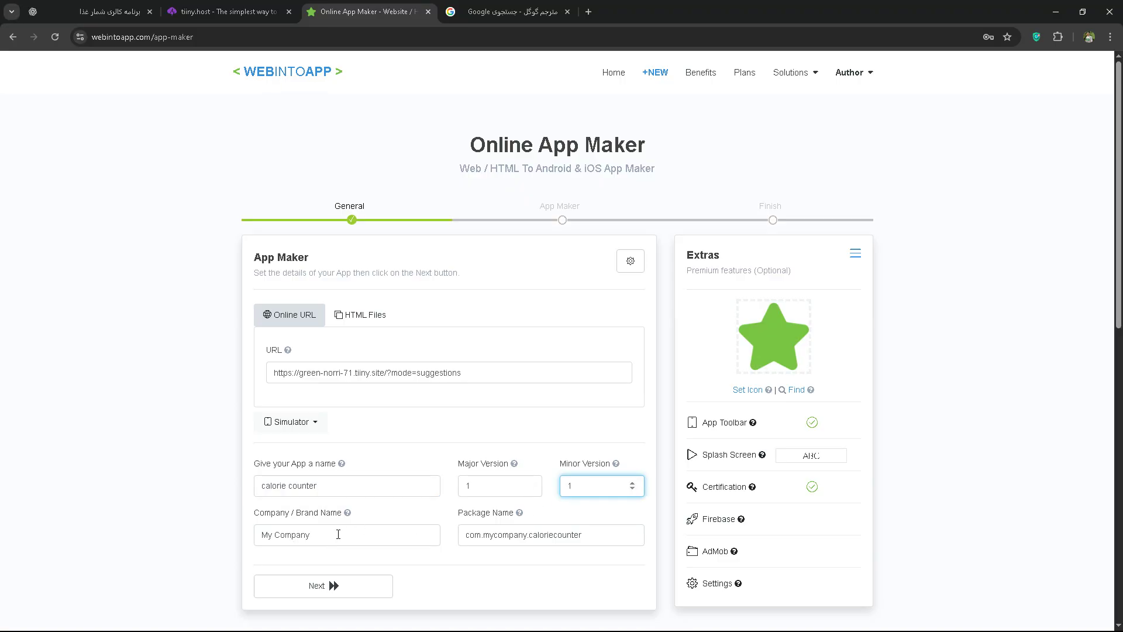
drag(338, 534, 263, 538)
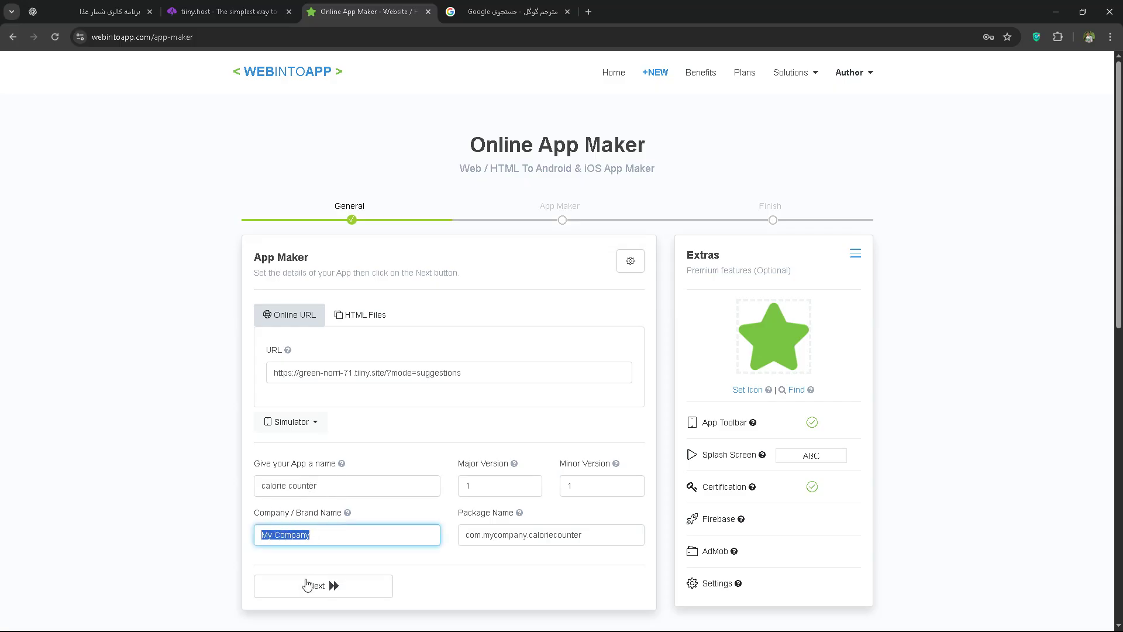
key(ctrl+v)
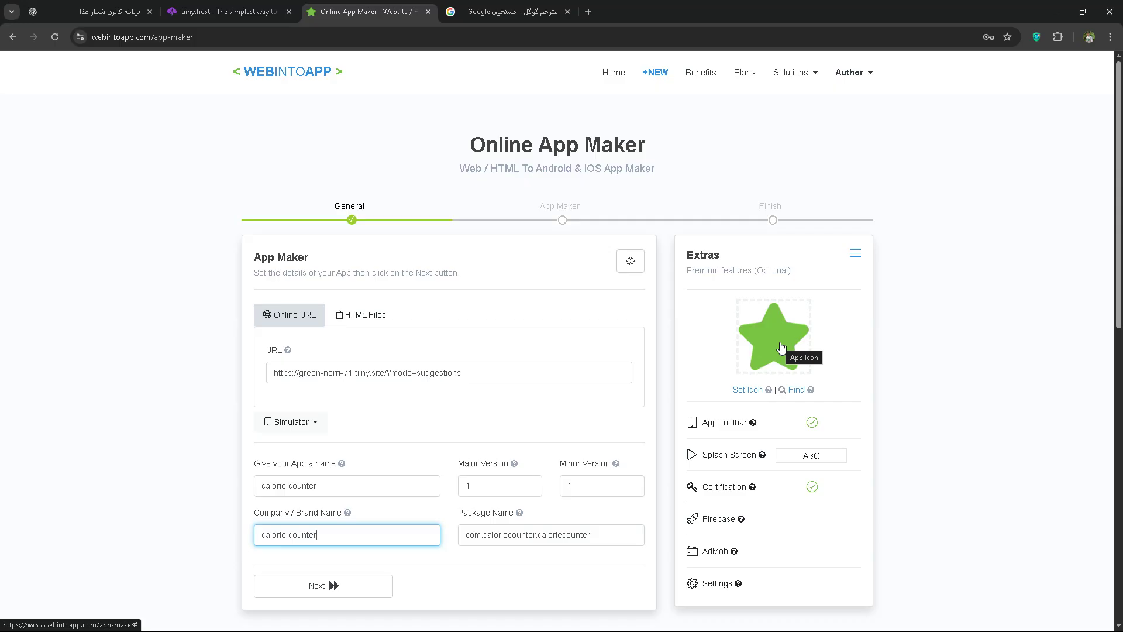
- Cancel the app icon file selection, open the Flaticon icon finder instead, and browse its icon packs
click(752, 391)
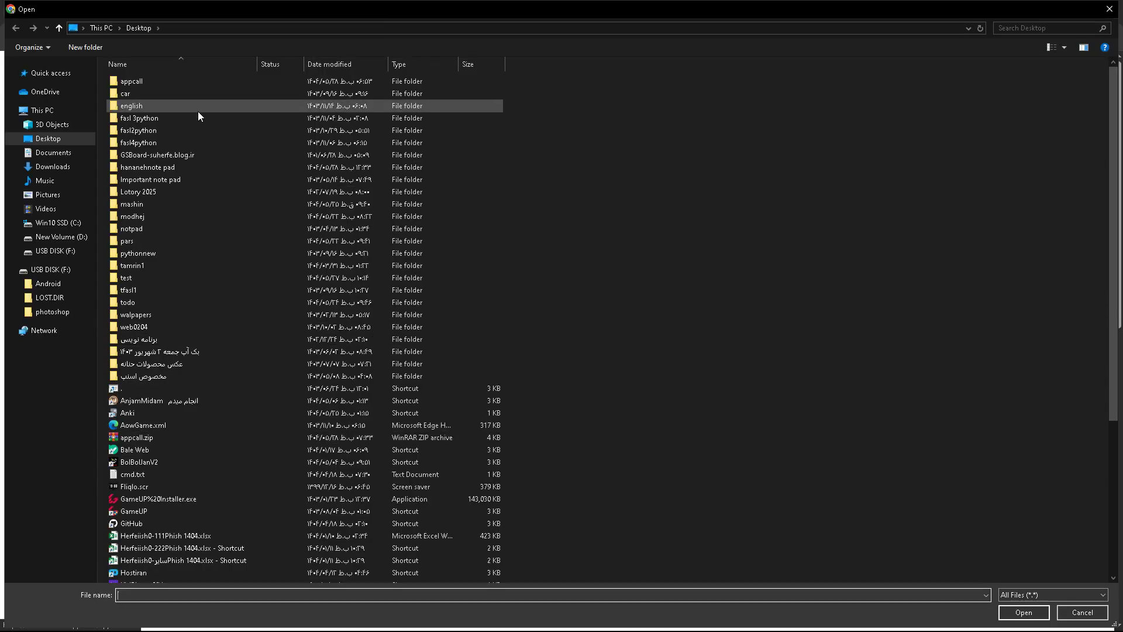
click(1082, 613)
click(801, 396)
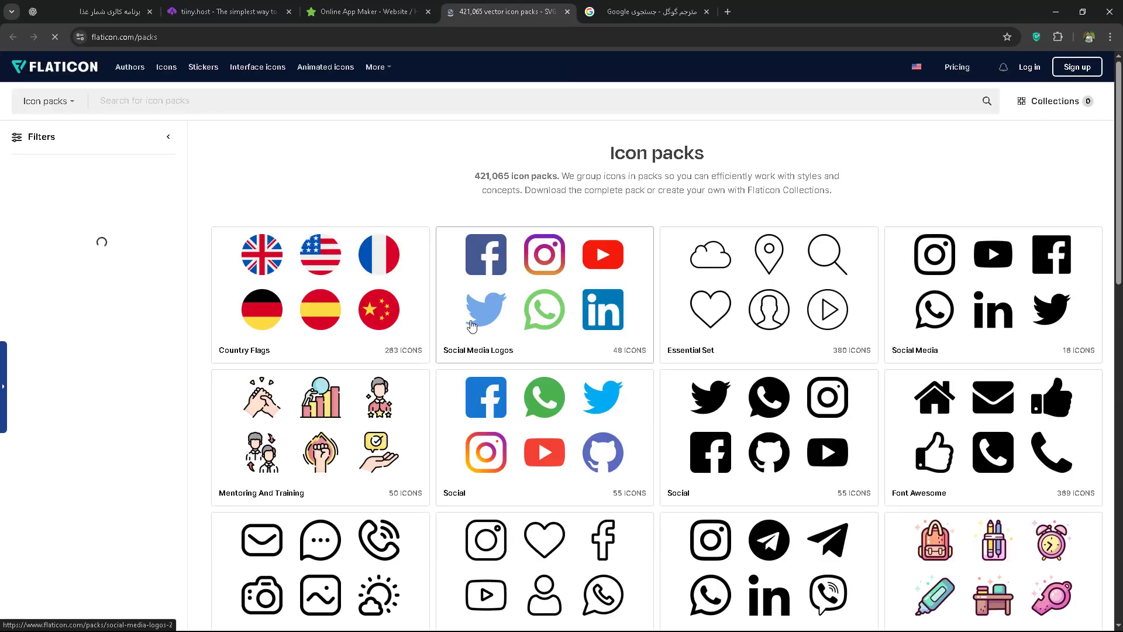
scroll(742, 305, down, 8)
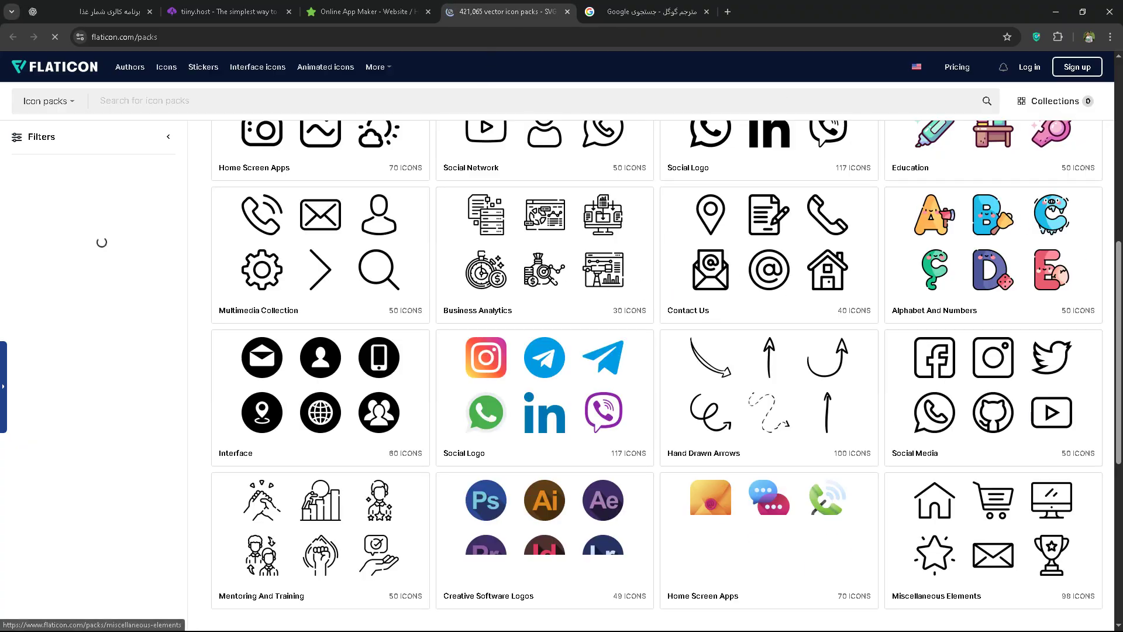
key(super)
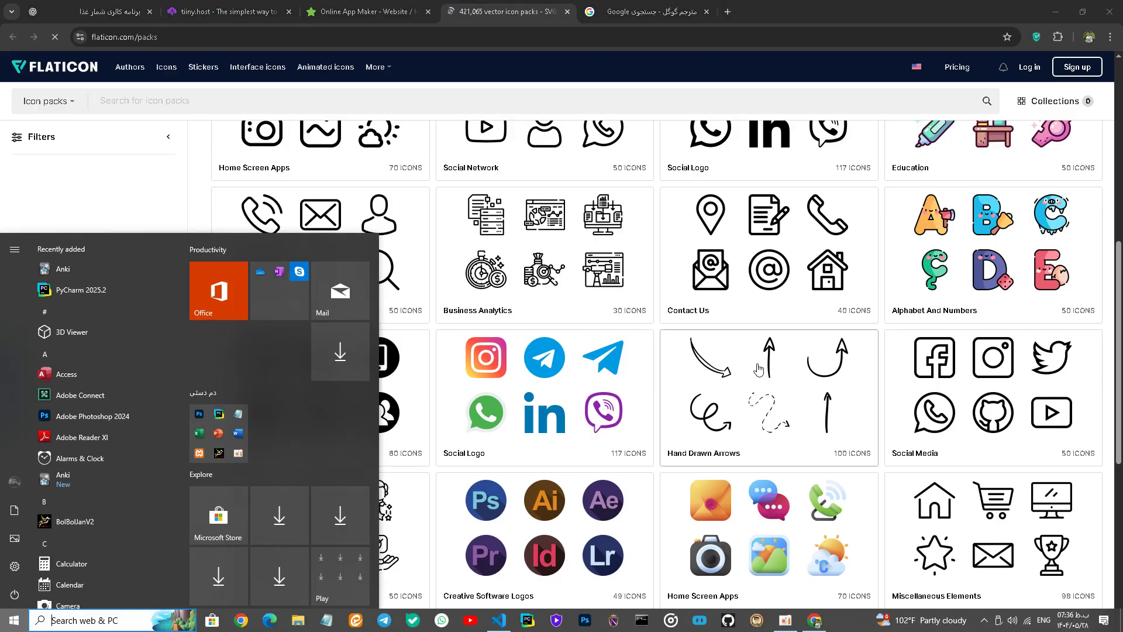
scroll(691, 374, down, 3)
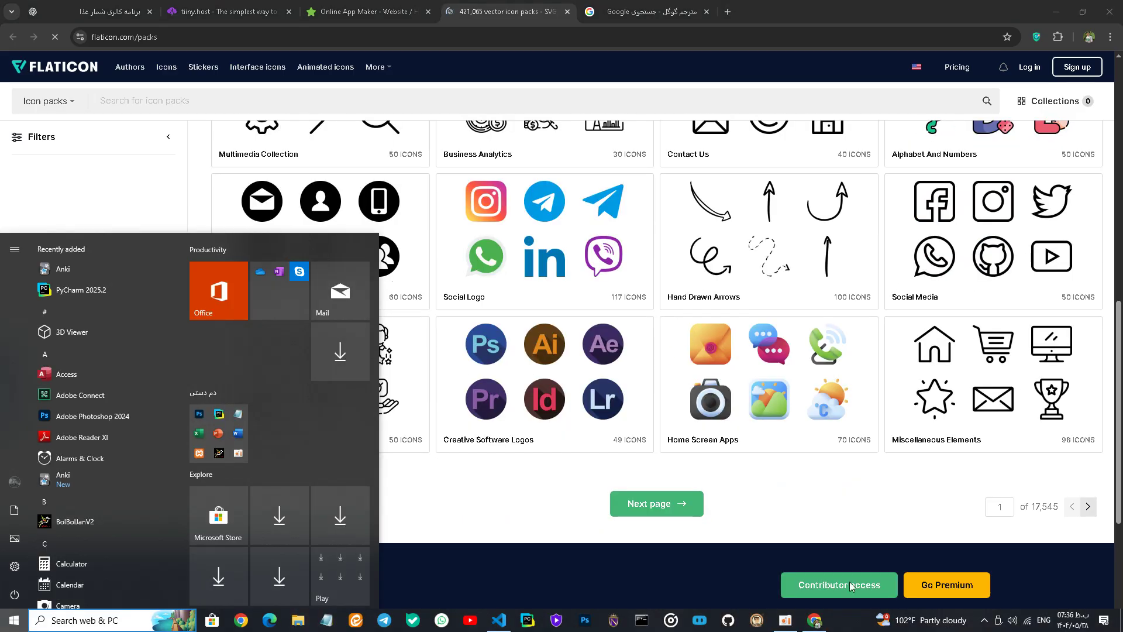
click(985, 621)
click(973, 574)
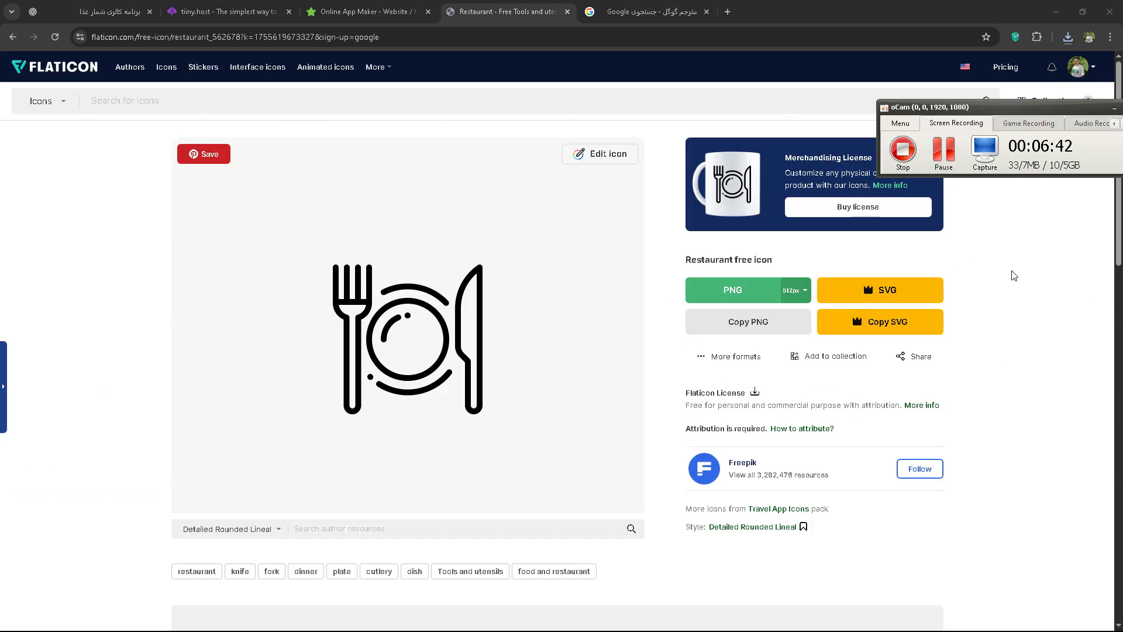
click(1115, 109)
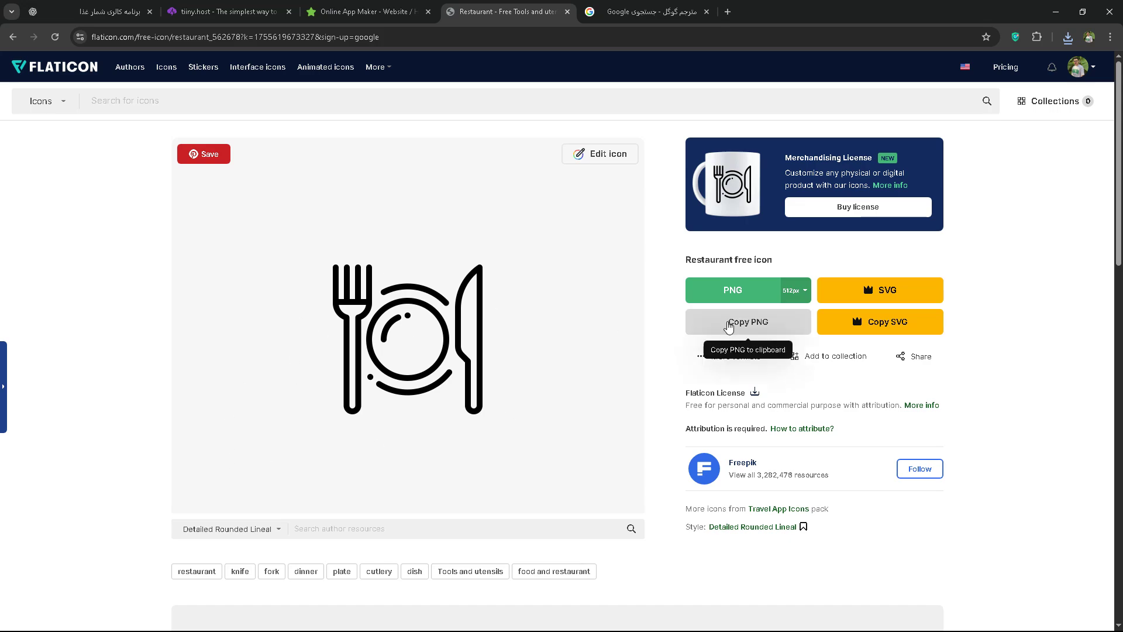
- Download the restaurant icon with fork, plate and knife from Flaticon as a PNG and check the recent downloads
click(728, 301)
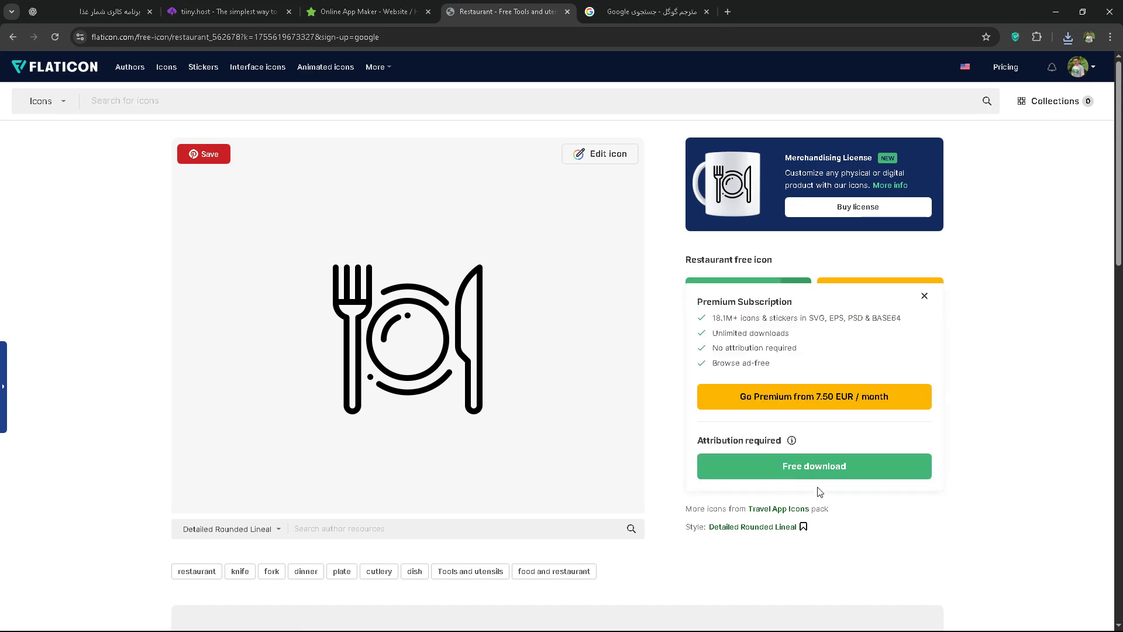
click(1068, 37)
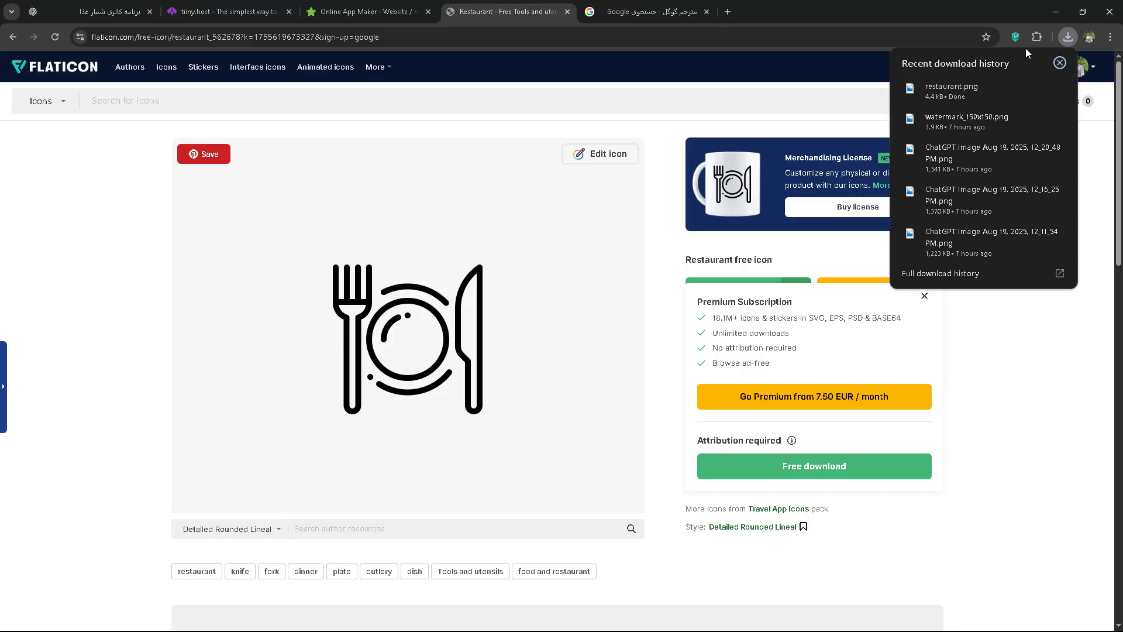
click(1068, 36)
- Return to WebIntoApp's app maker and set restaurant.png from the Downloads folder as the app icon
click(370, 12)
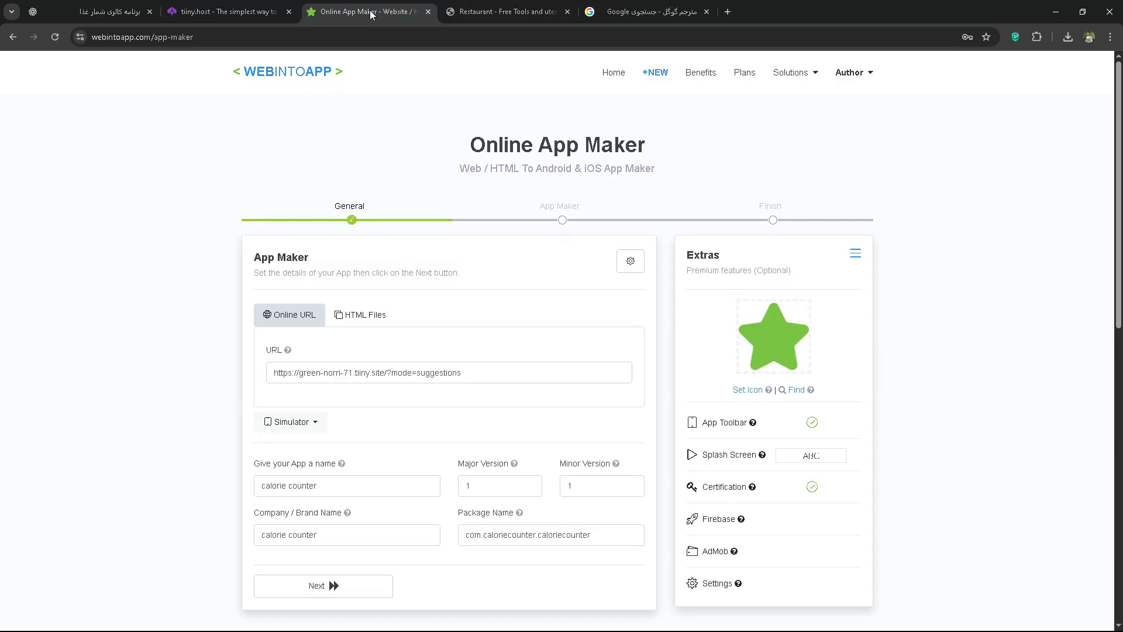
click(745, 390)
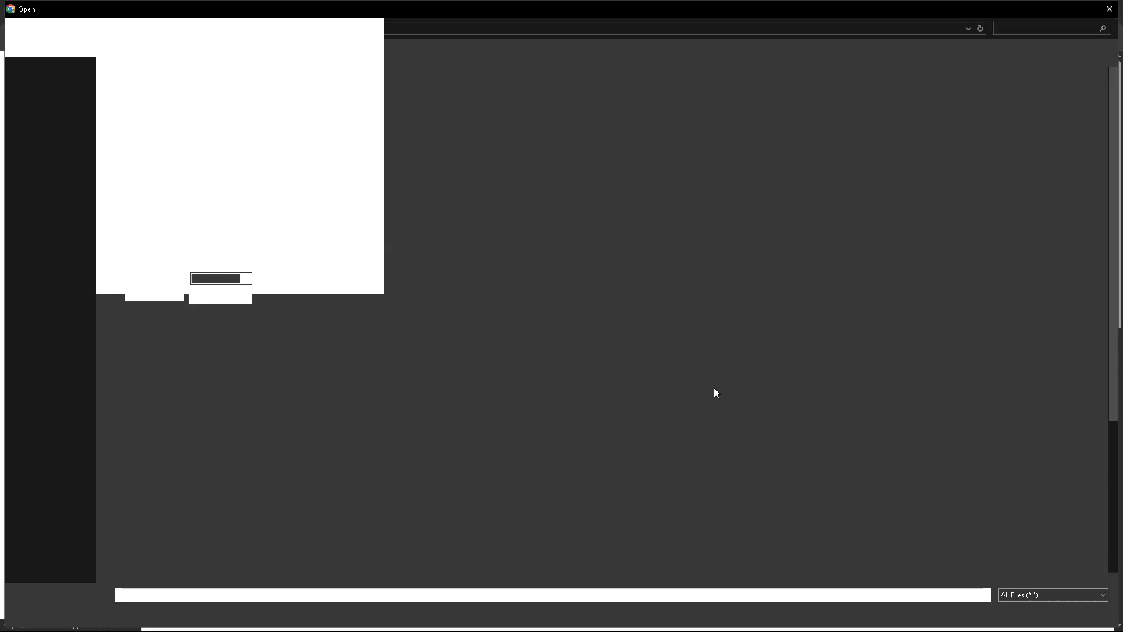
click(72, 169)
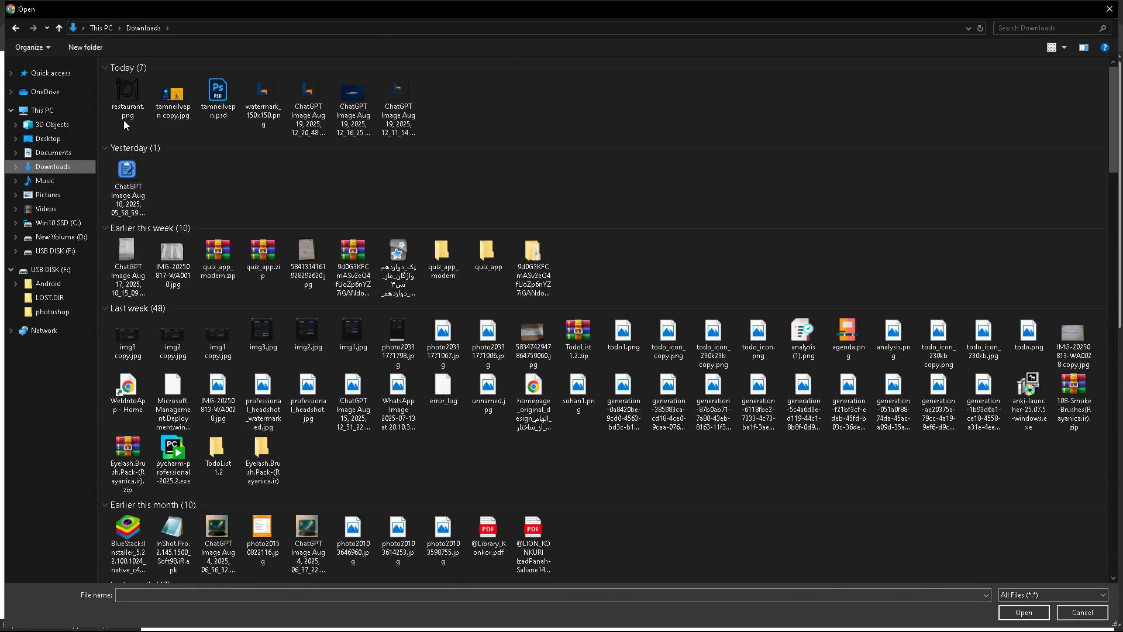
click(124, 121)
click(1035, 615)
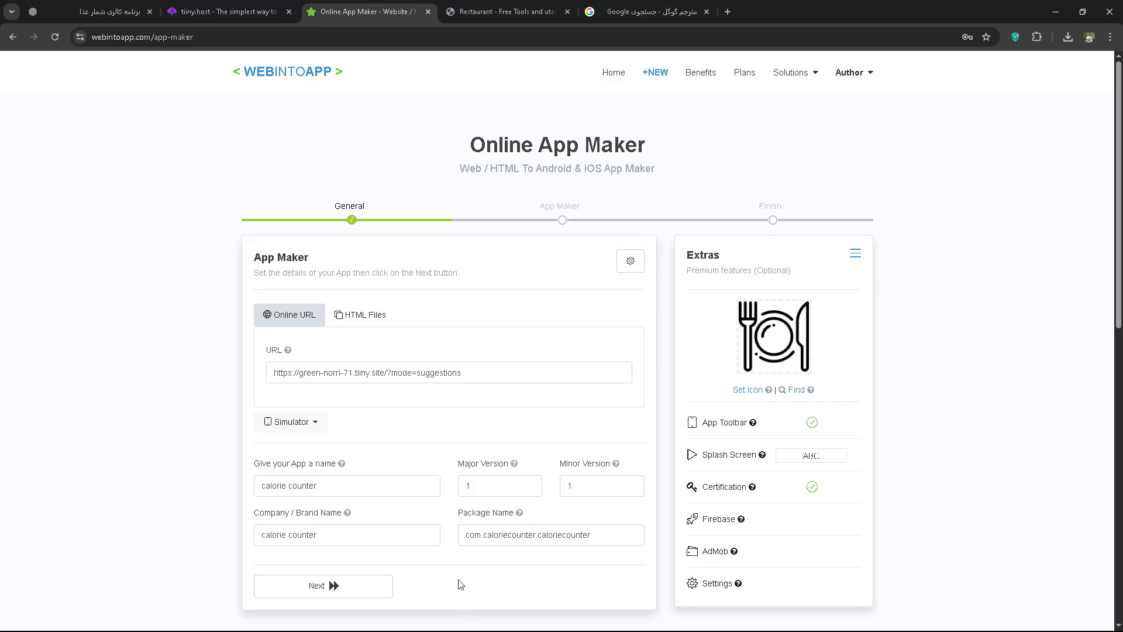
- Continue to the app details and set the default splash screen's font color to green #68a12c
click(338, 591)
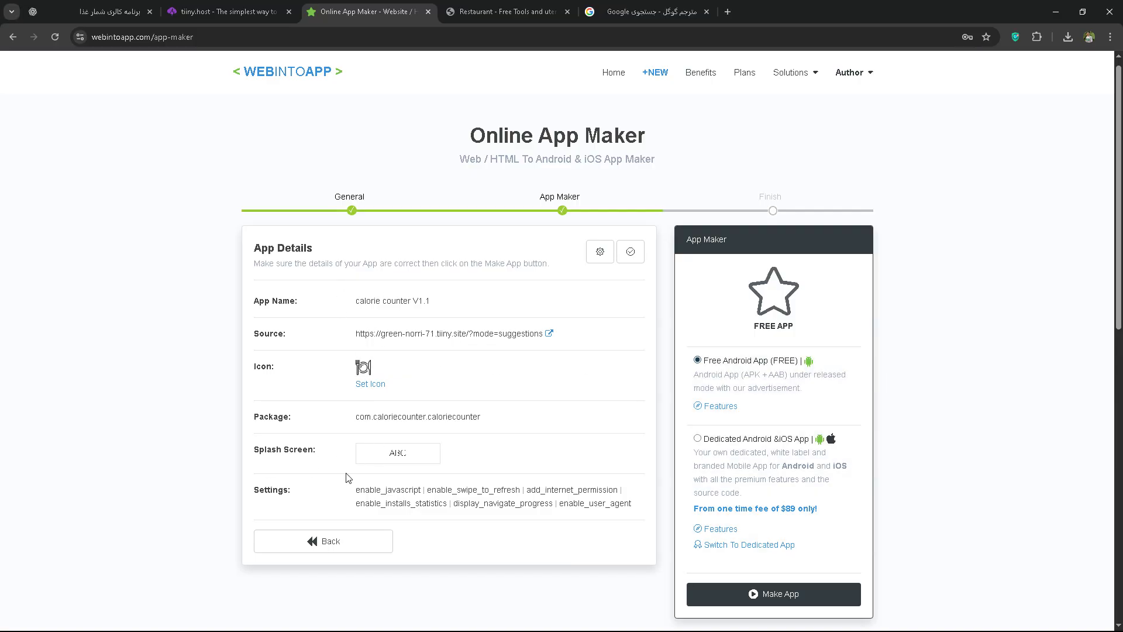
click(397, 457)
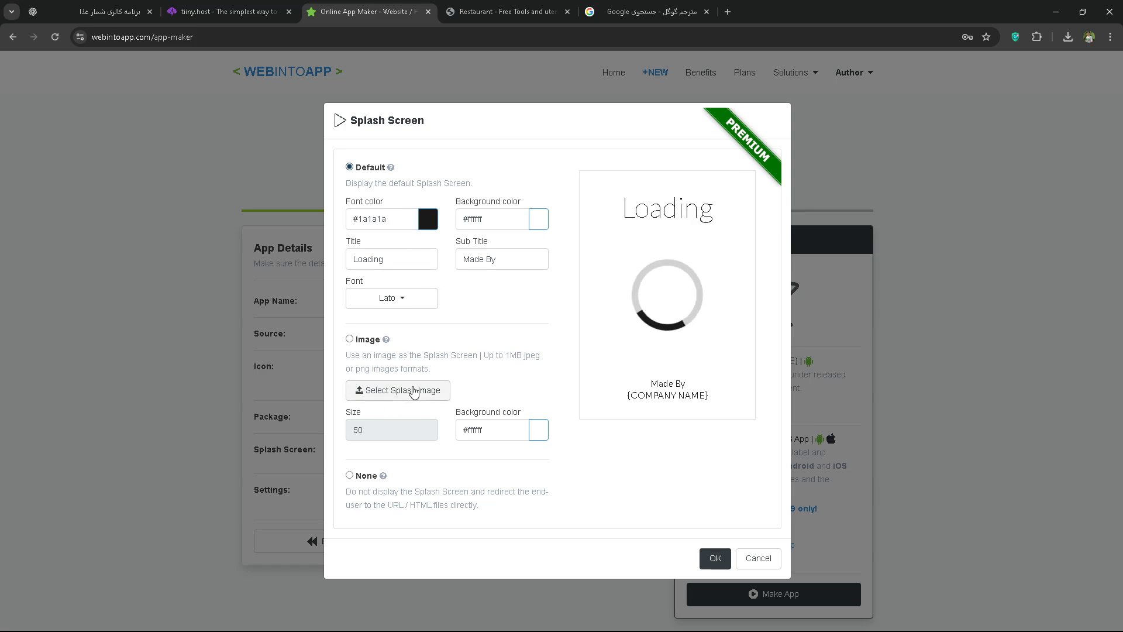
click(428, 219)
drag(398, 292, 365, 264)
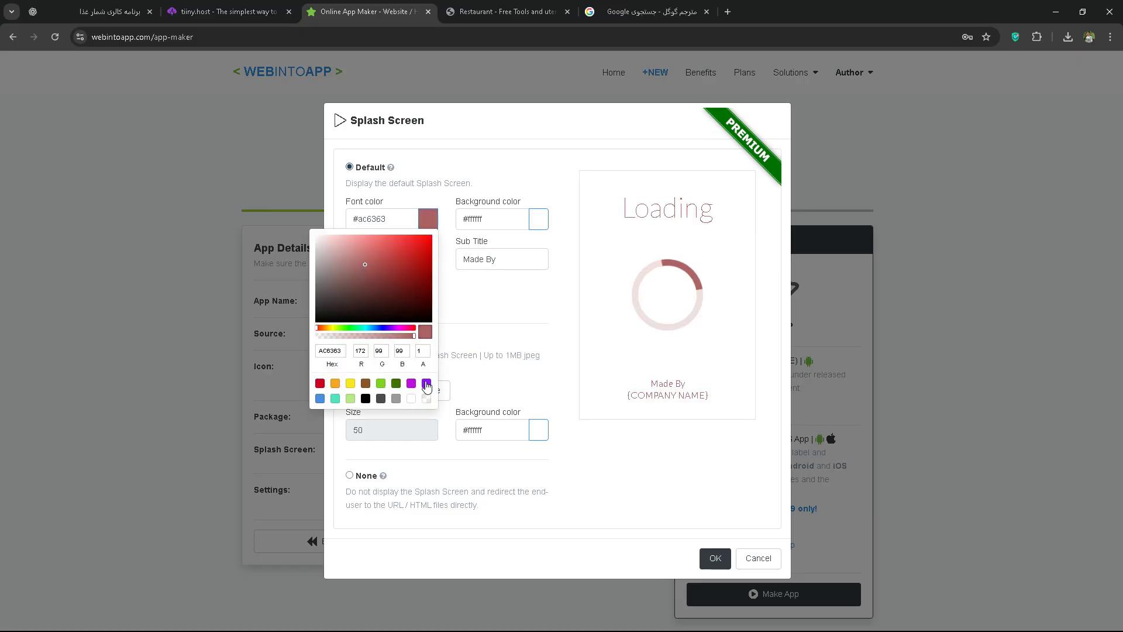
click(426, 384)
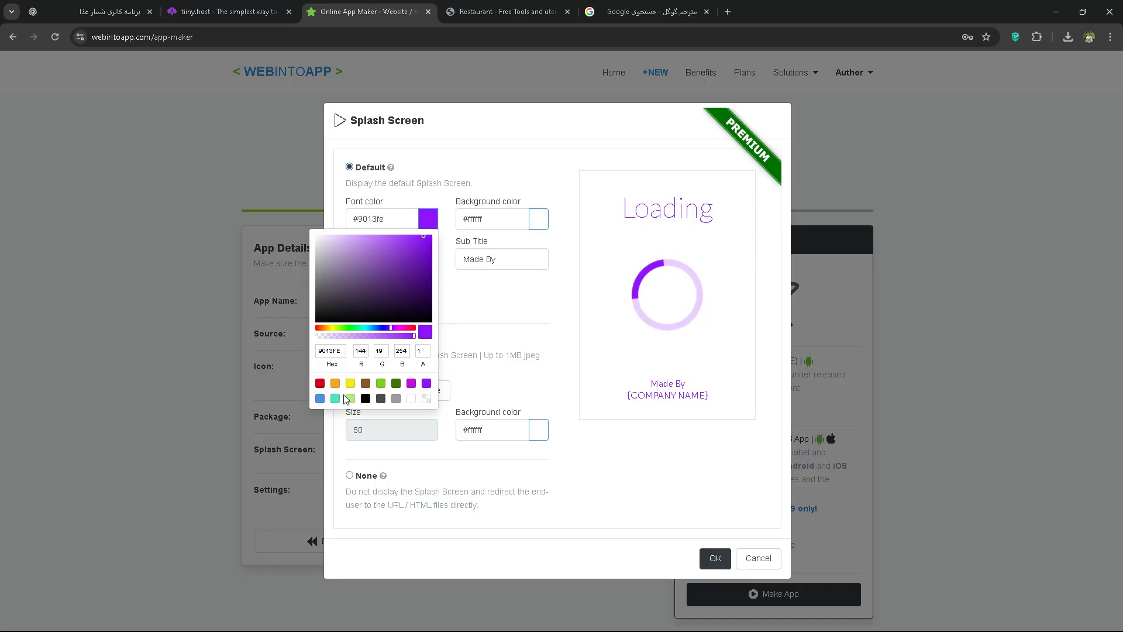
click(381, 383)
click(401, 268)
click(482, 296)
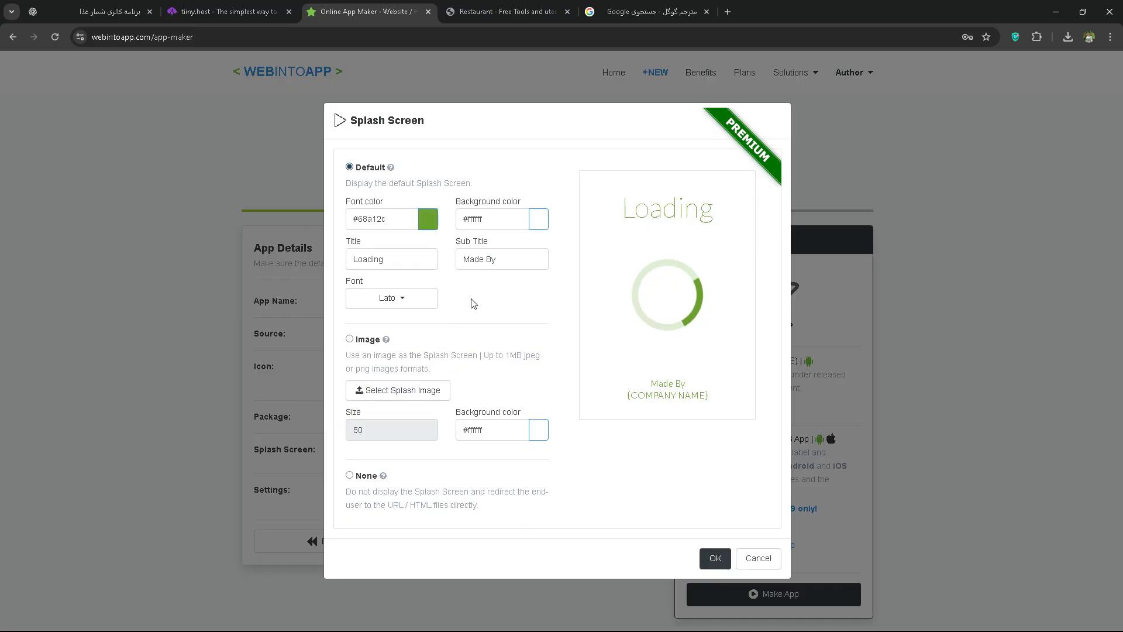
- Set the splash screen's font to Arial Black and its background color to #4a4a4a, and save the splash settings
click(421, 297)
click(395, 350)
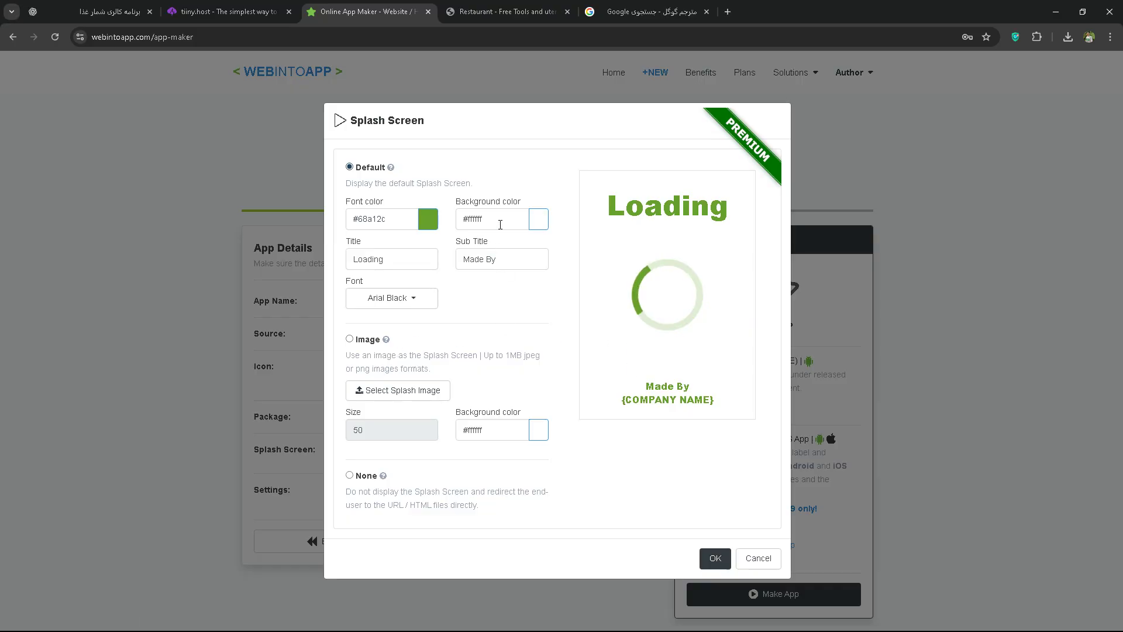
click(468, 219)
click(482, 291)
click(476, 398)
click(491, 398)
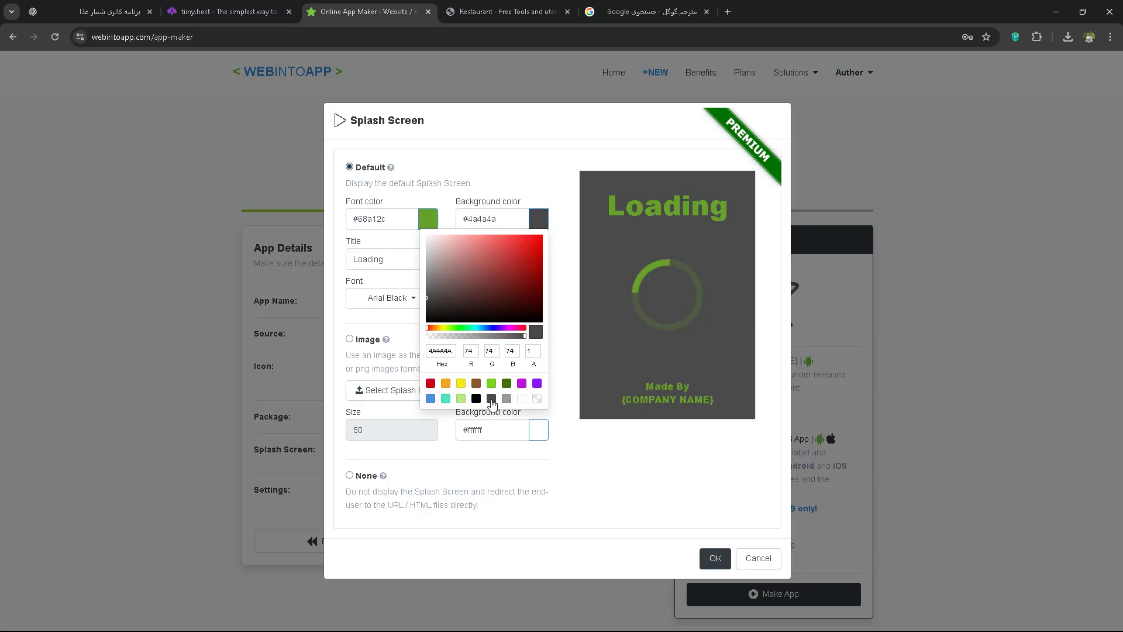
click(555, 238)
click(716, 559)
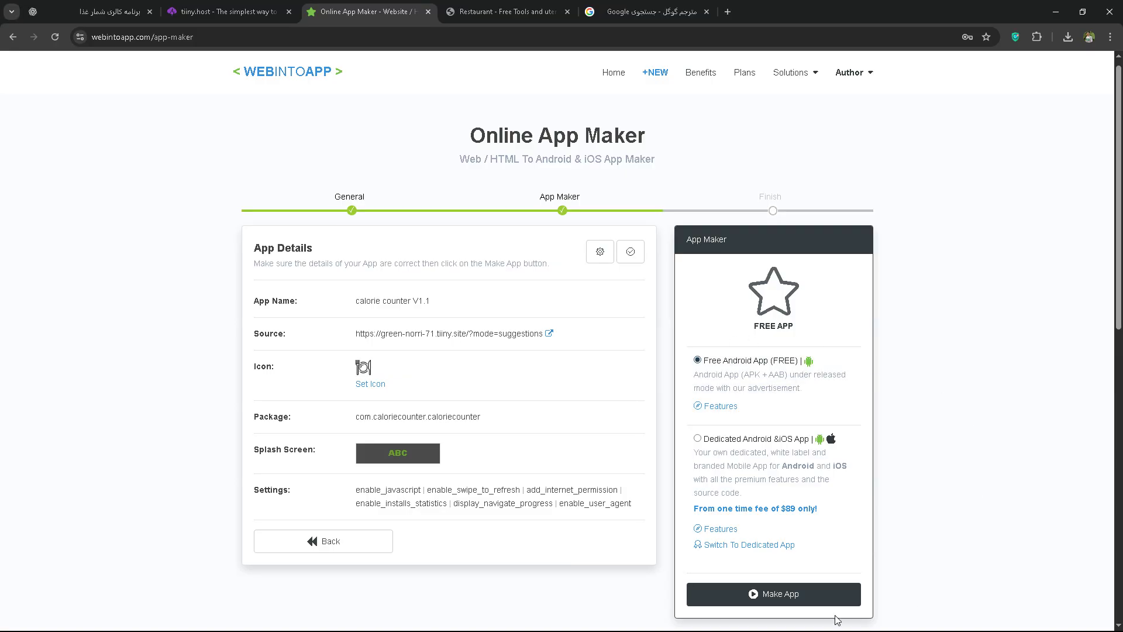
- Request the free Android app build and fill in the account holder's name in the registration form
click(784, 595)
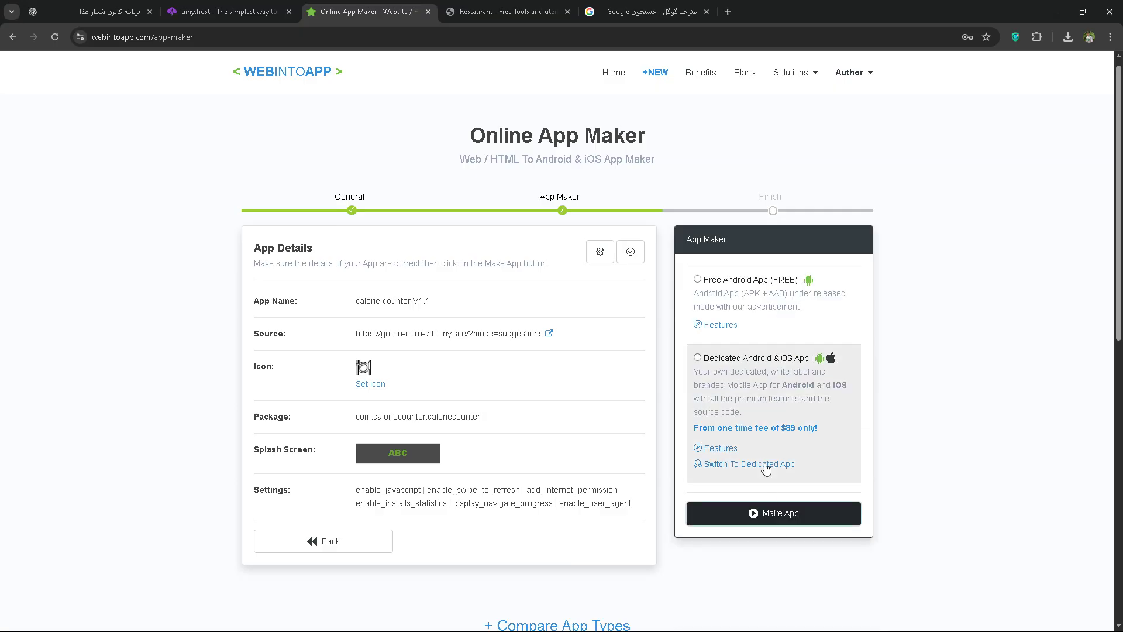
click(698, 279)
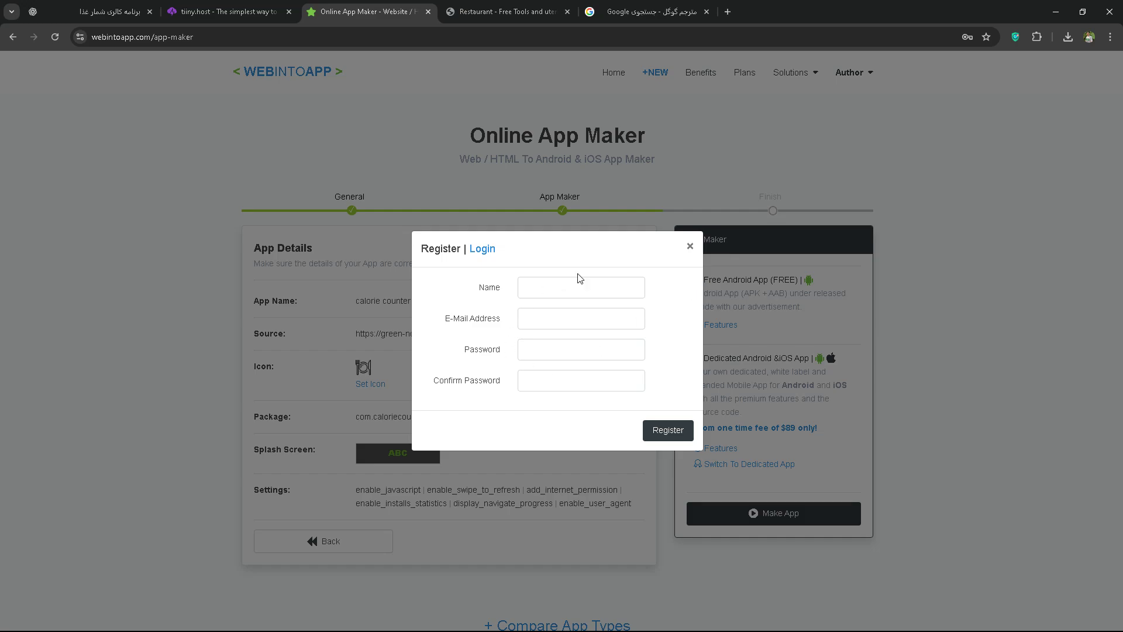
click(583, 289)
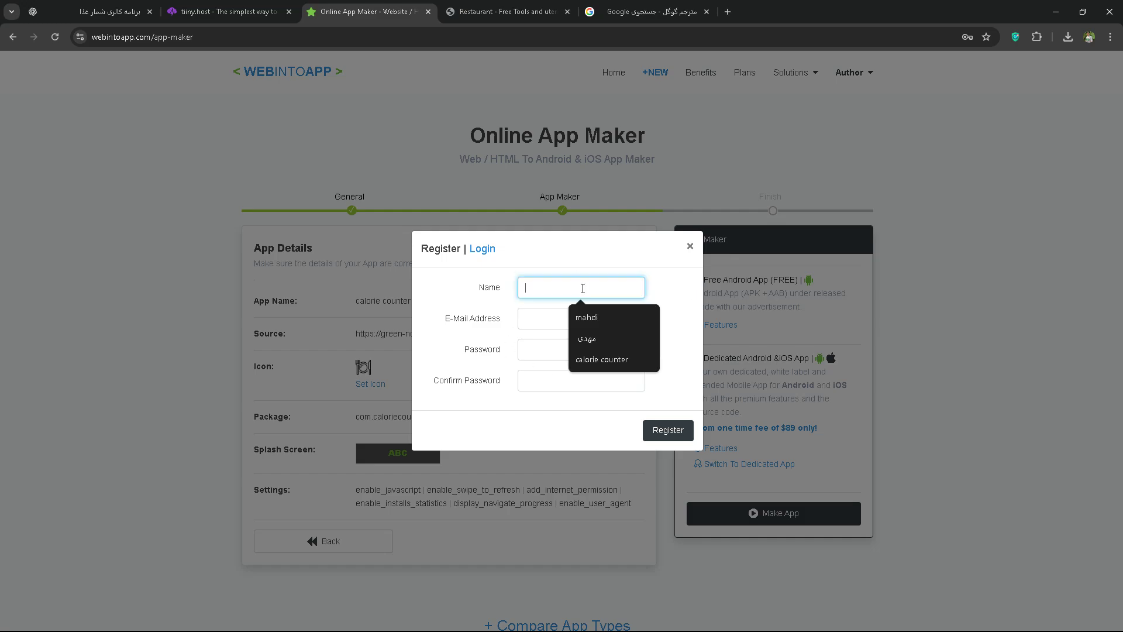
click(598, 319)
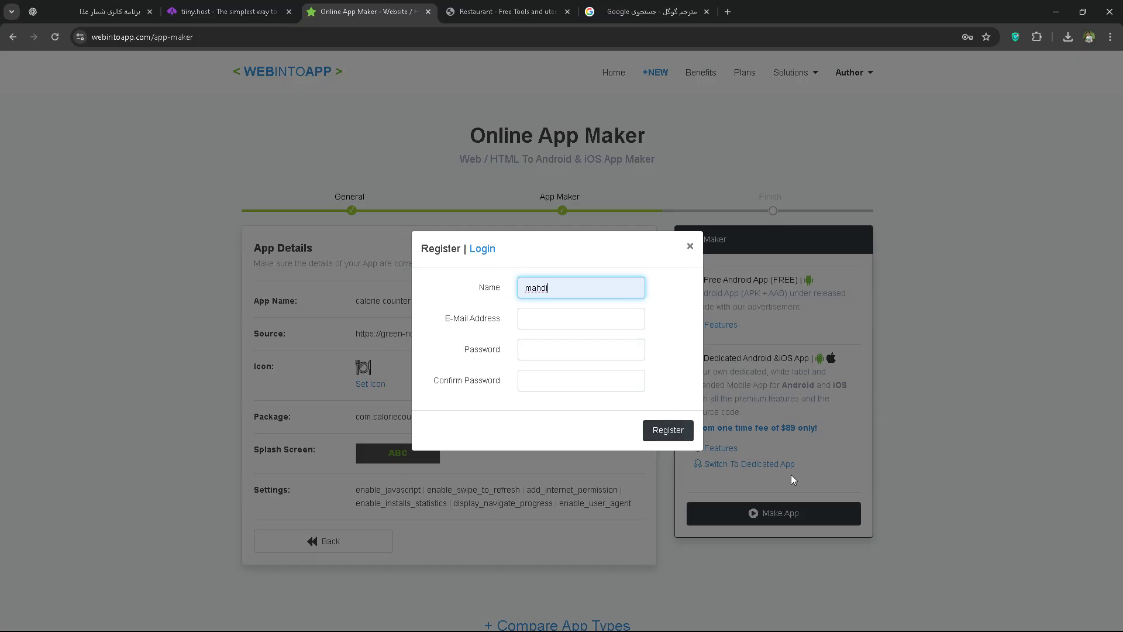
key(super)
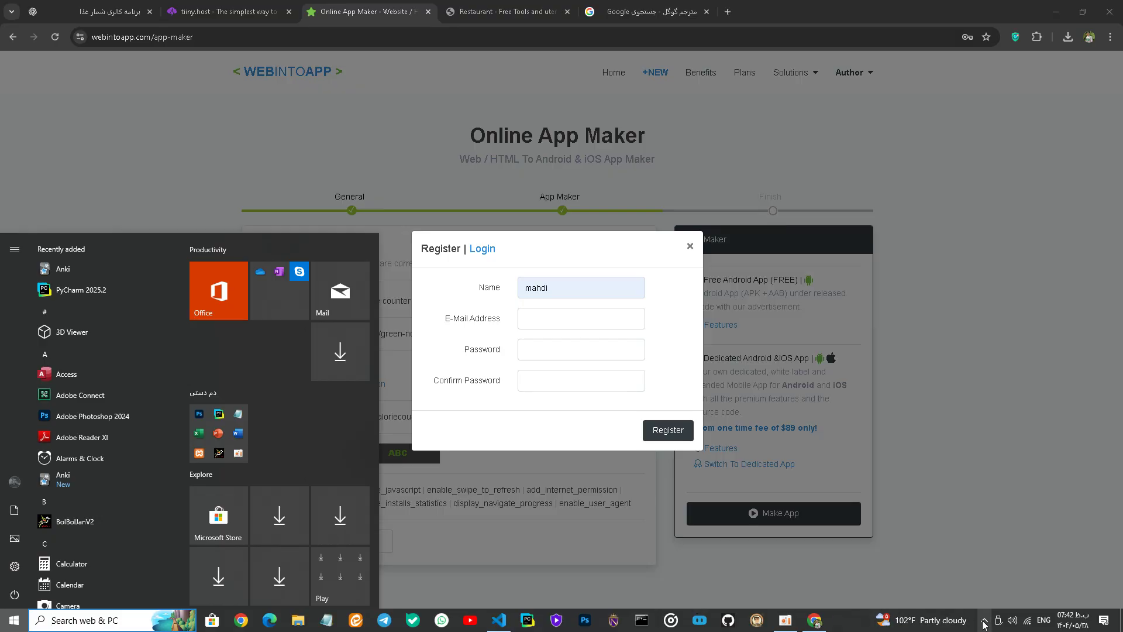
click(984, 621)
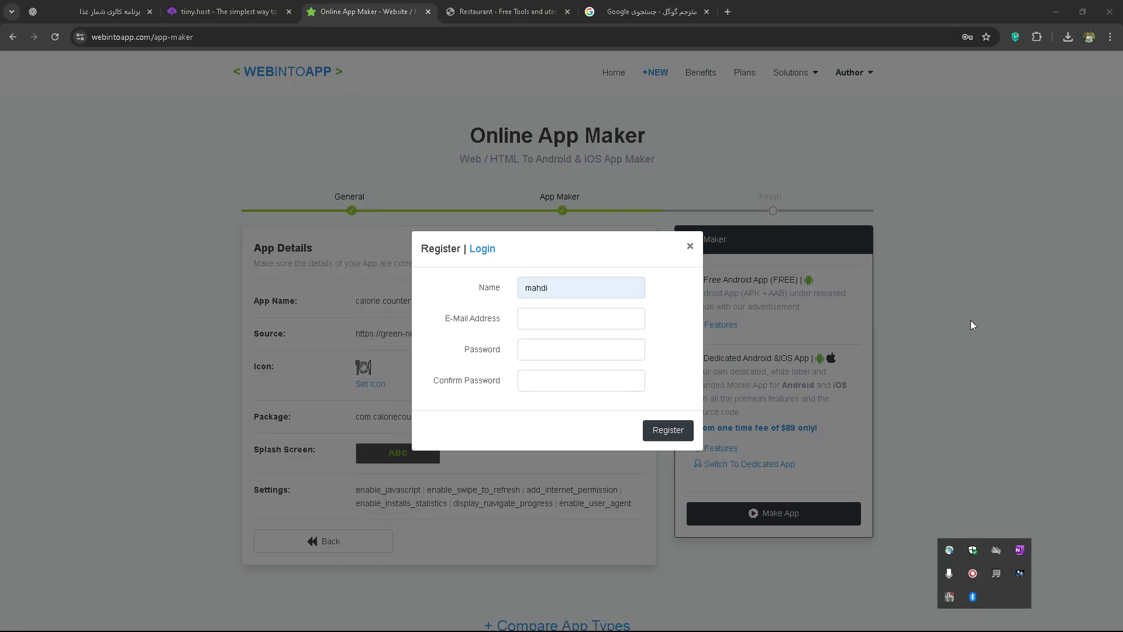
click(973, 573)
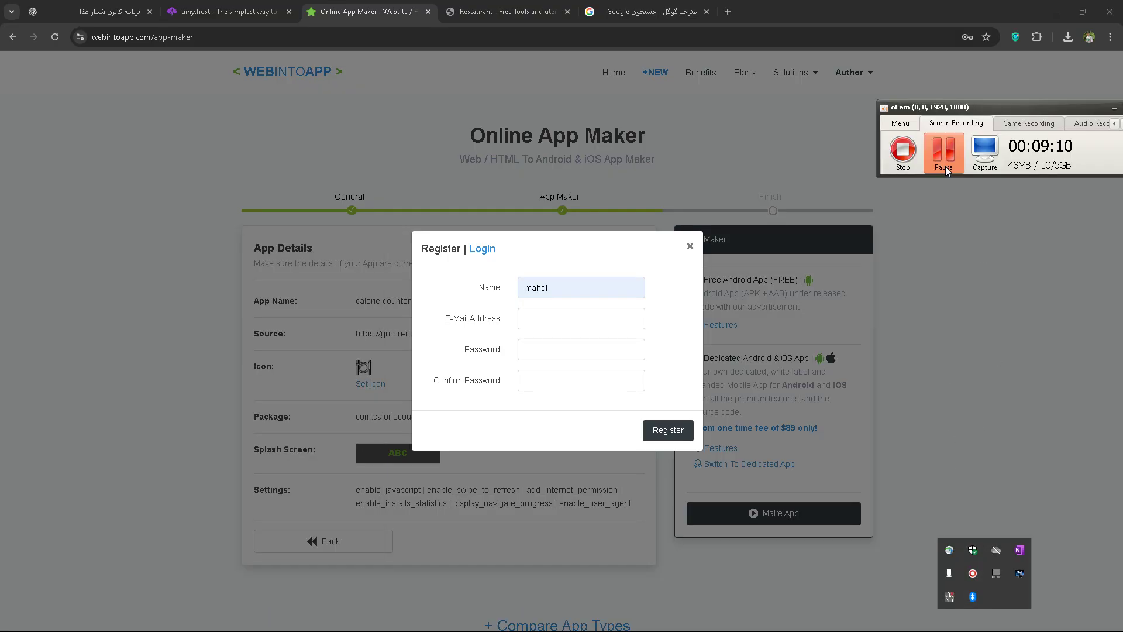
click(946, 166)
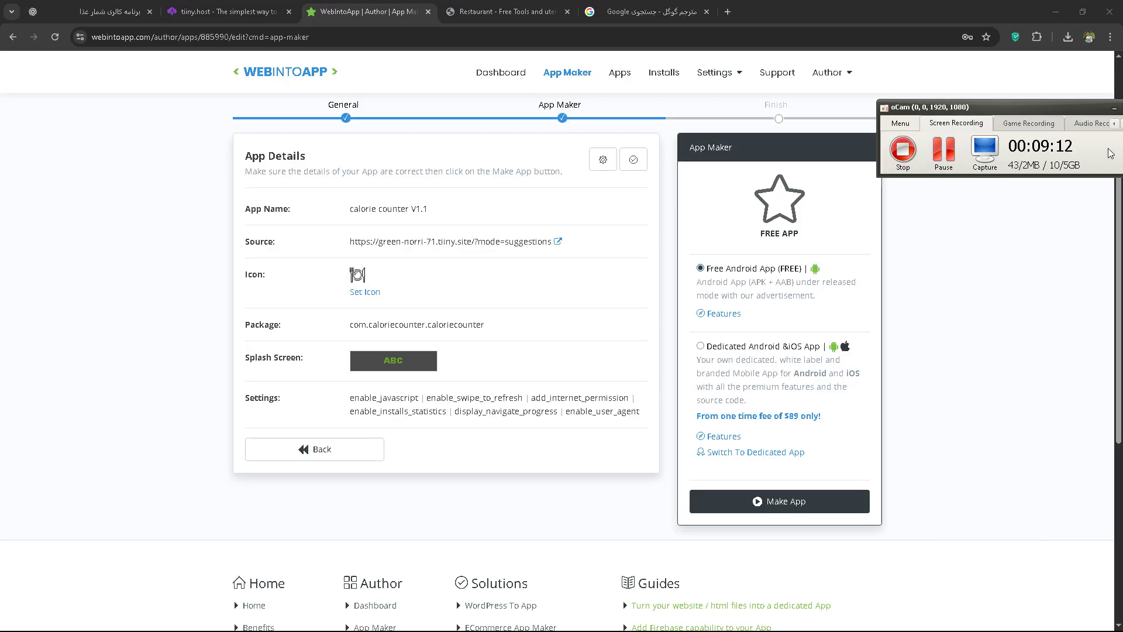
click(1116, 108)
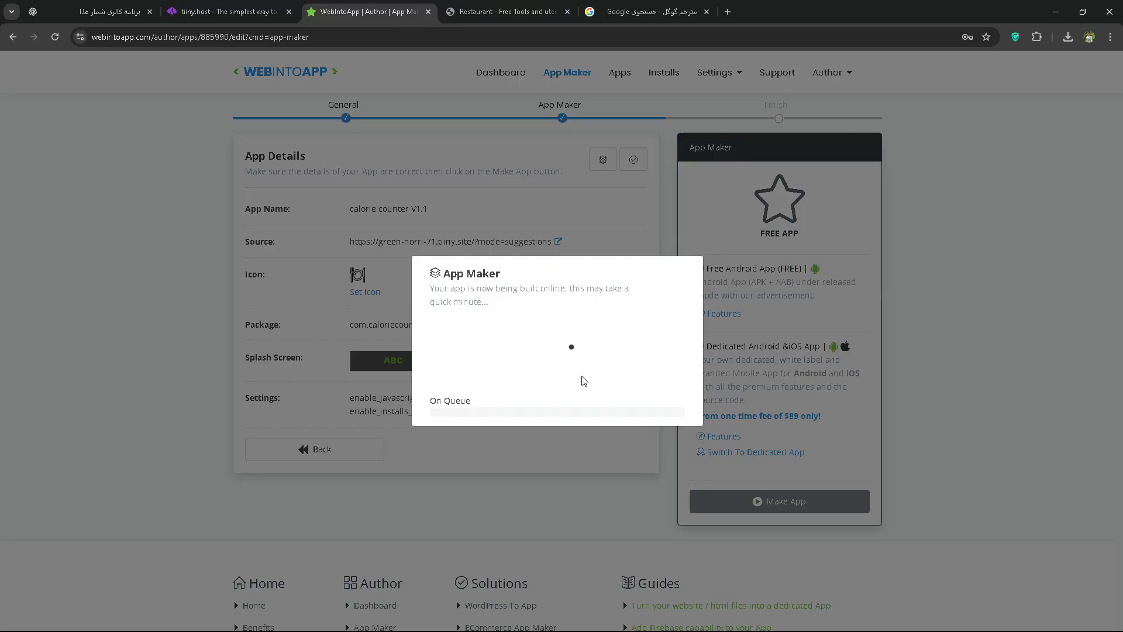
key(super)
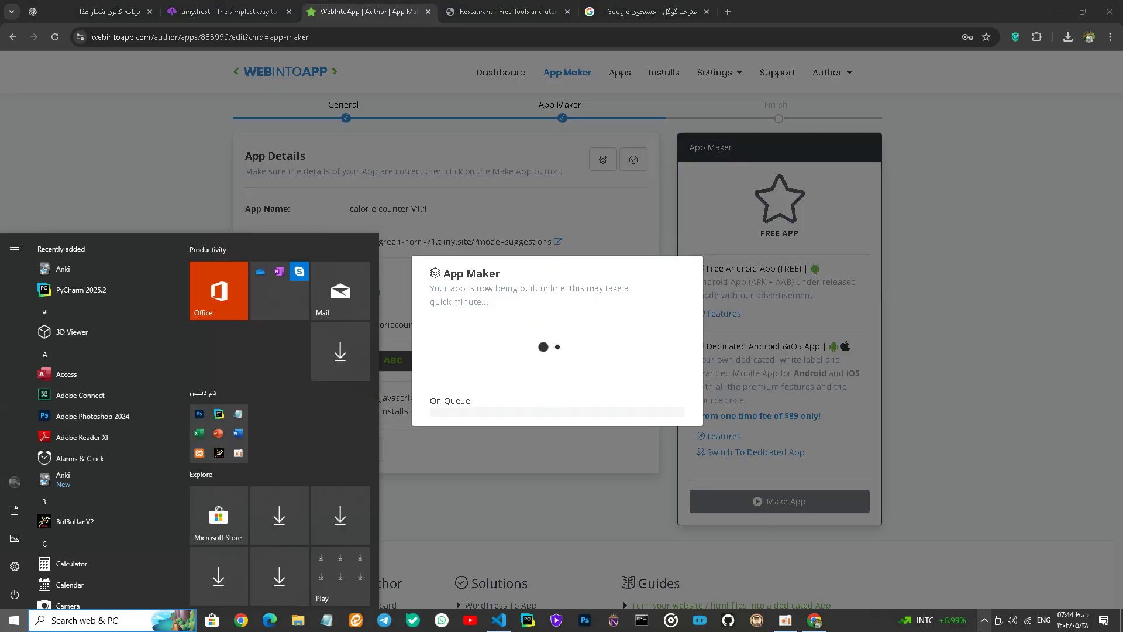
click(985, 620)
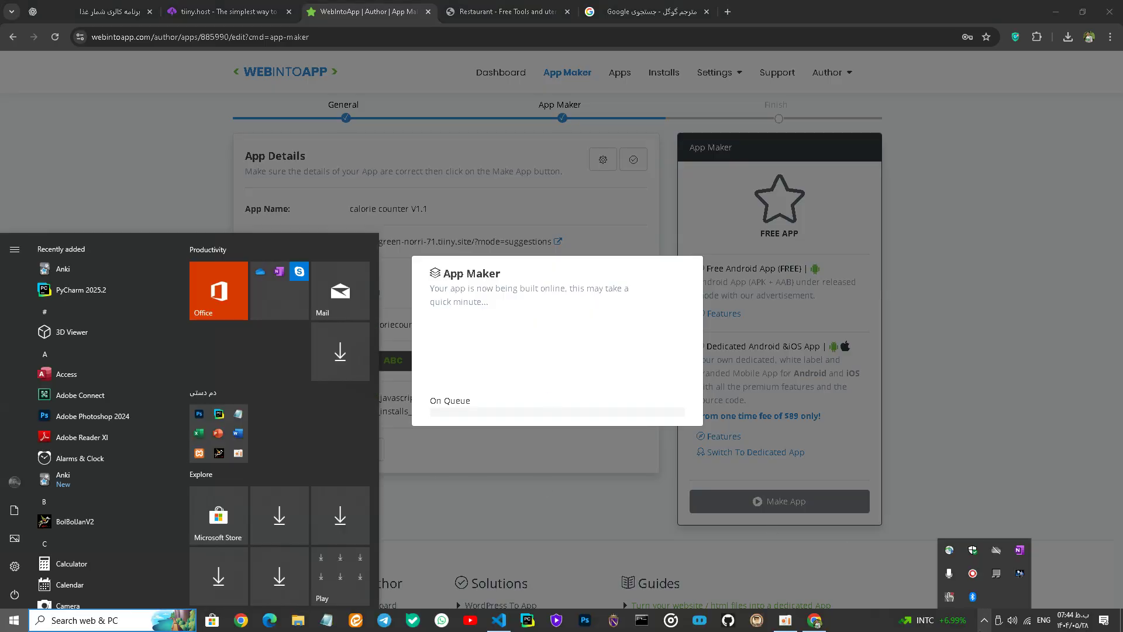
click(978, 577)
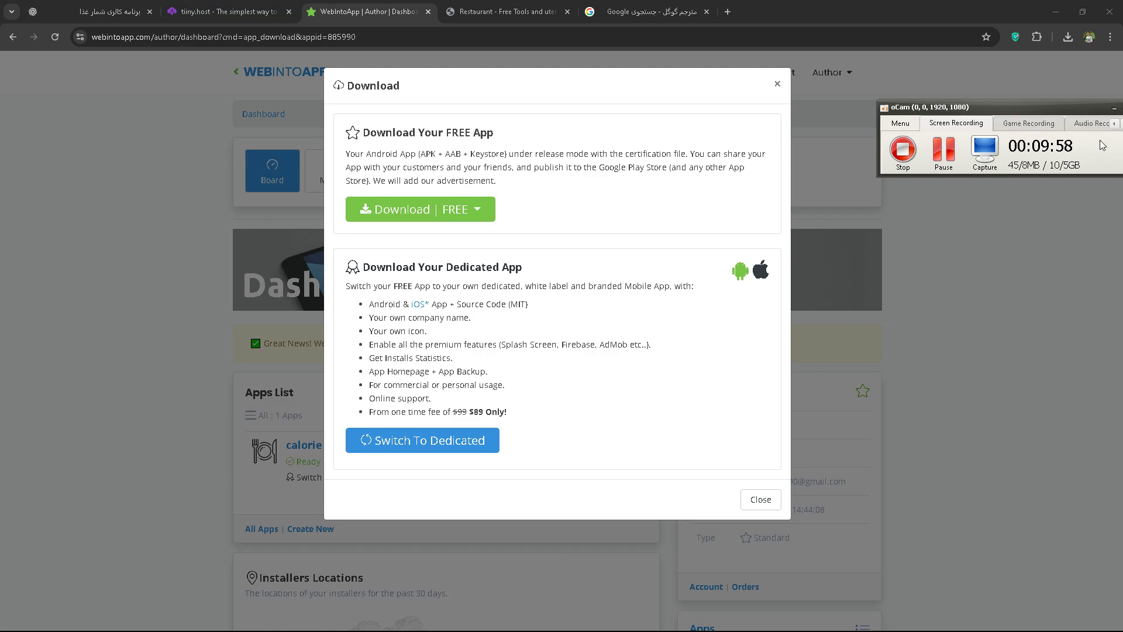
click(1115, 108)
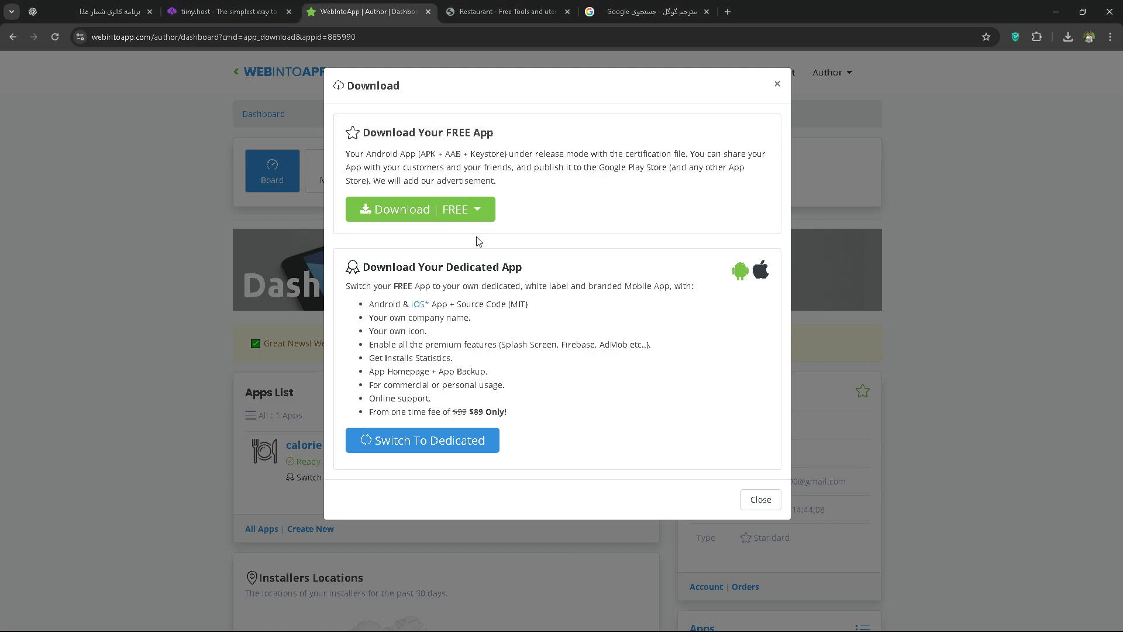
- Download all files of the free calorie counter app as a ZIP and check the recent downloads
click(477, 211)
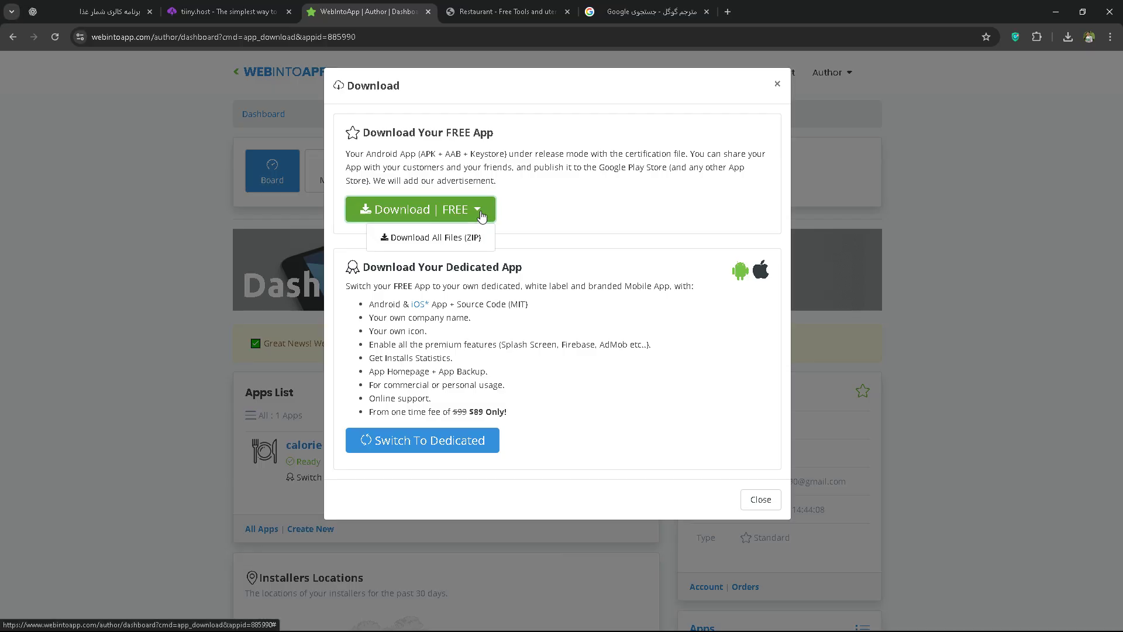
click(443, 240)
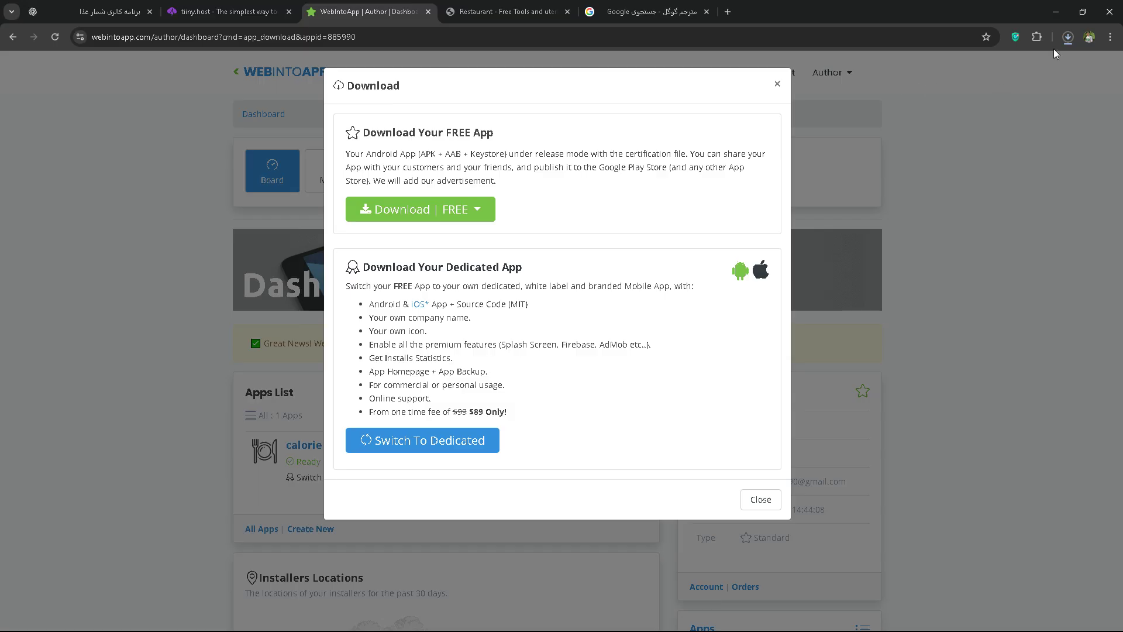
click(1068, 37)
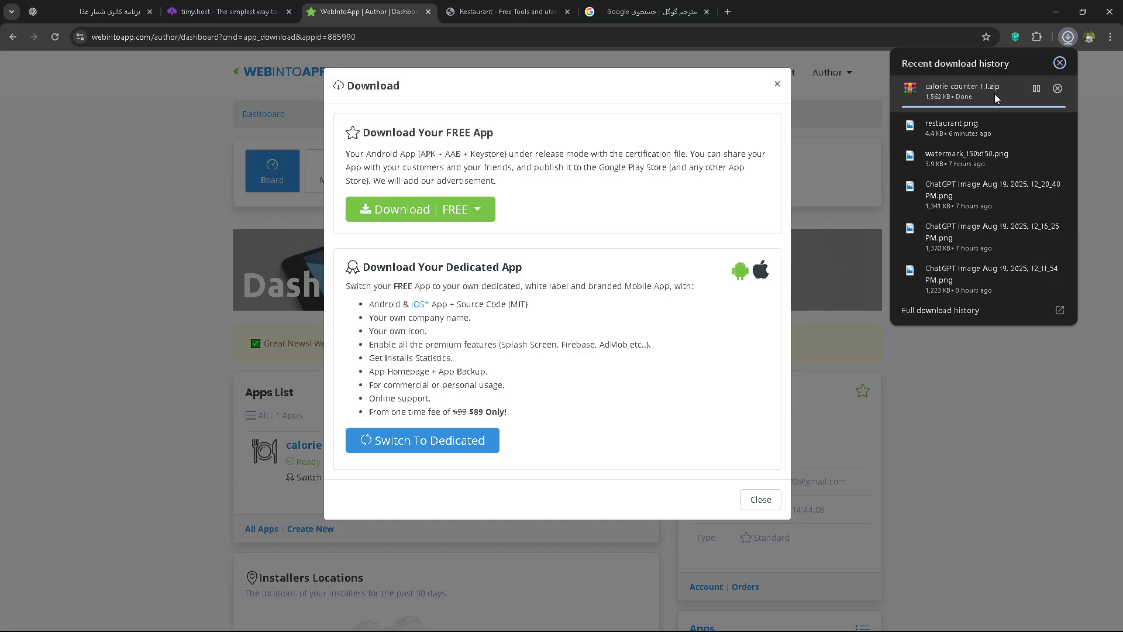
click(1069, 36)
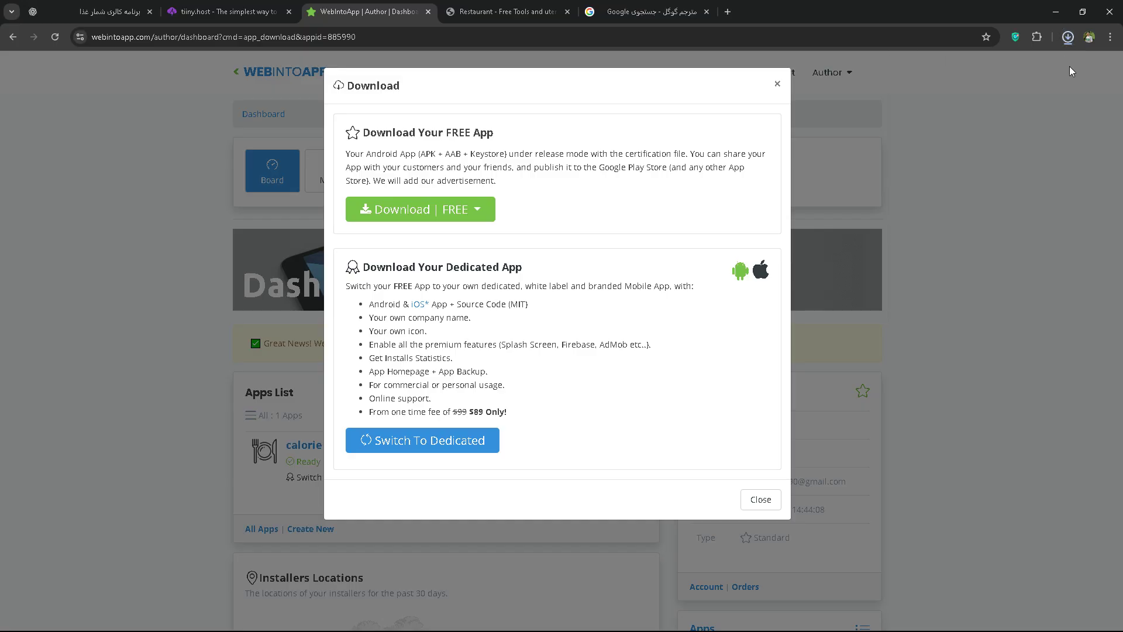
- Show the downloaded calorie counter 1.1.zip in File Explorer and extract its files to the Downloads\calorie counter 1.1 folder
click(1068, 37)
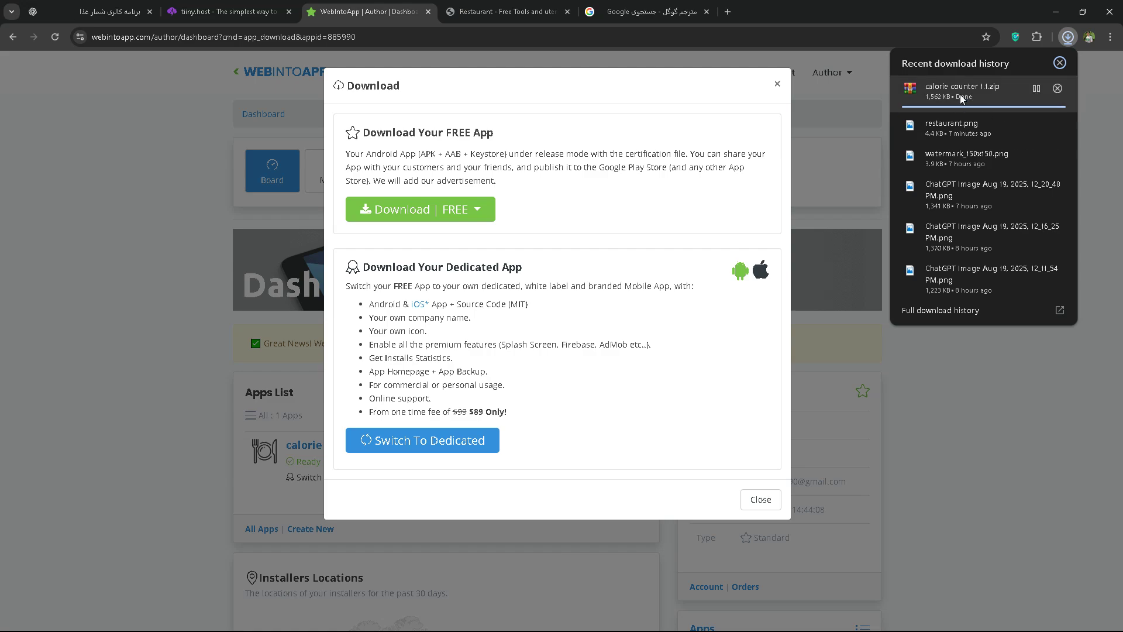
click(1036, 89)
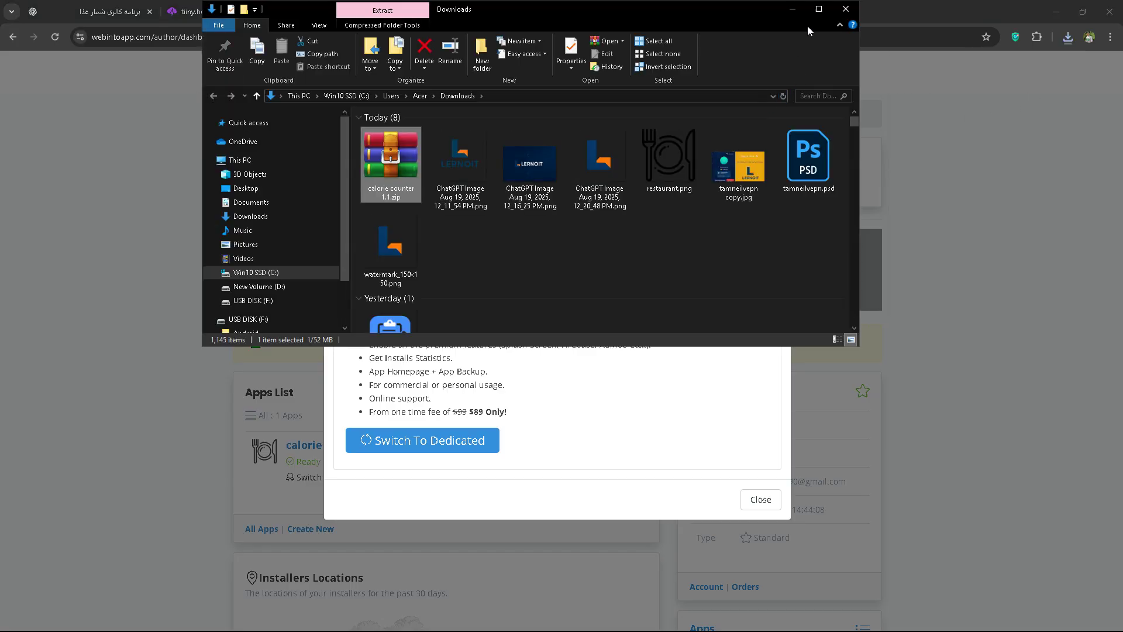
right_click(388, 172)
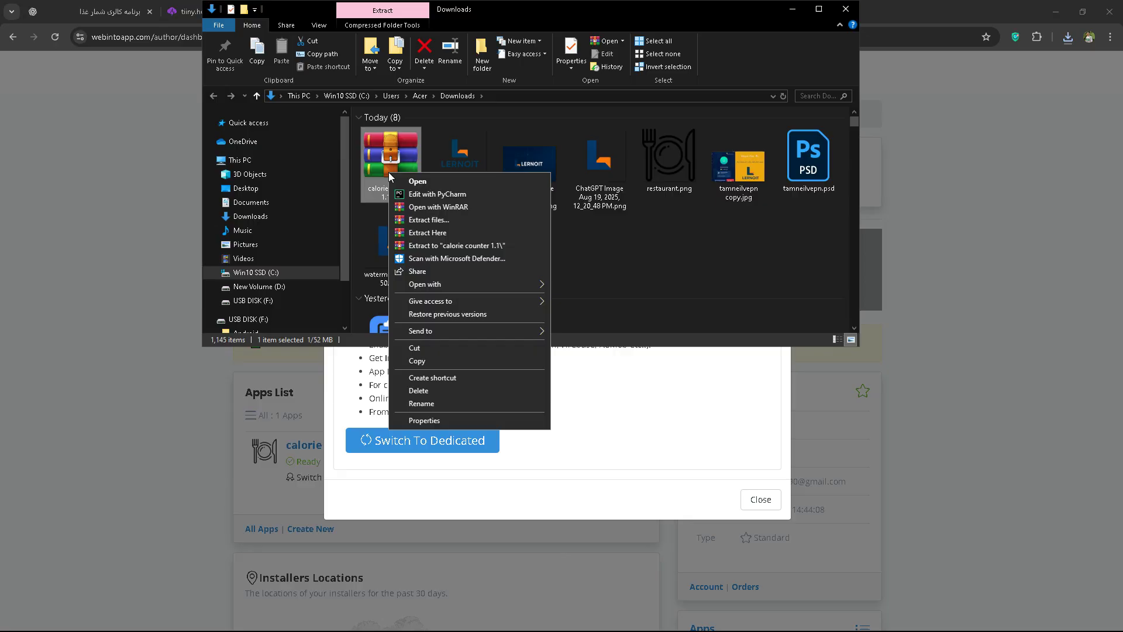
click(447, 219)
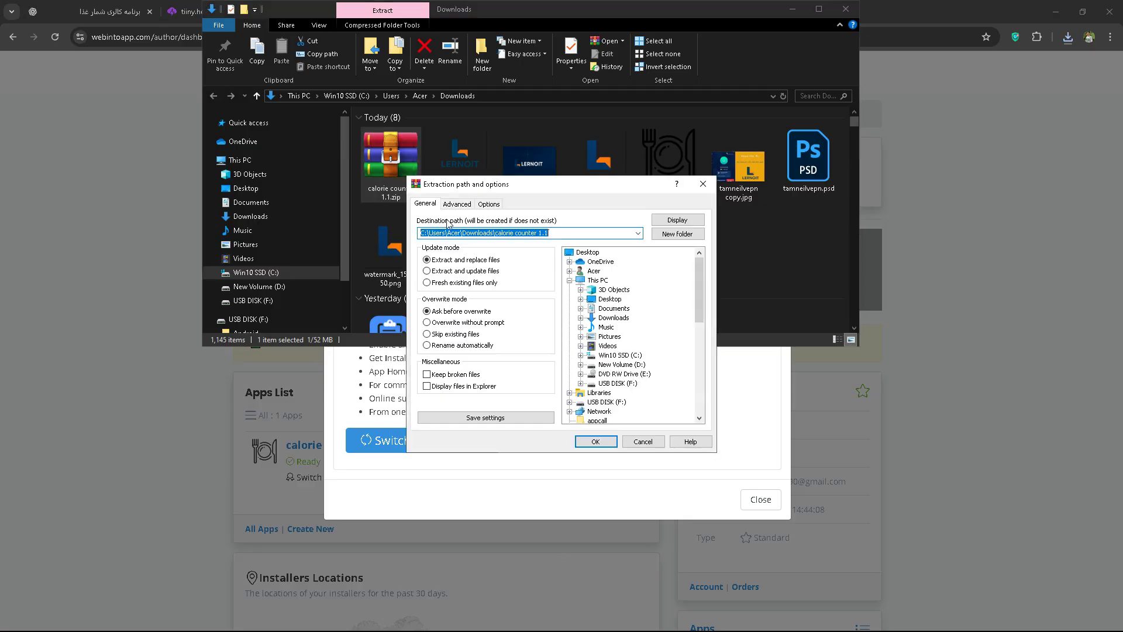
click(596, 441)
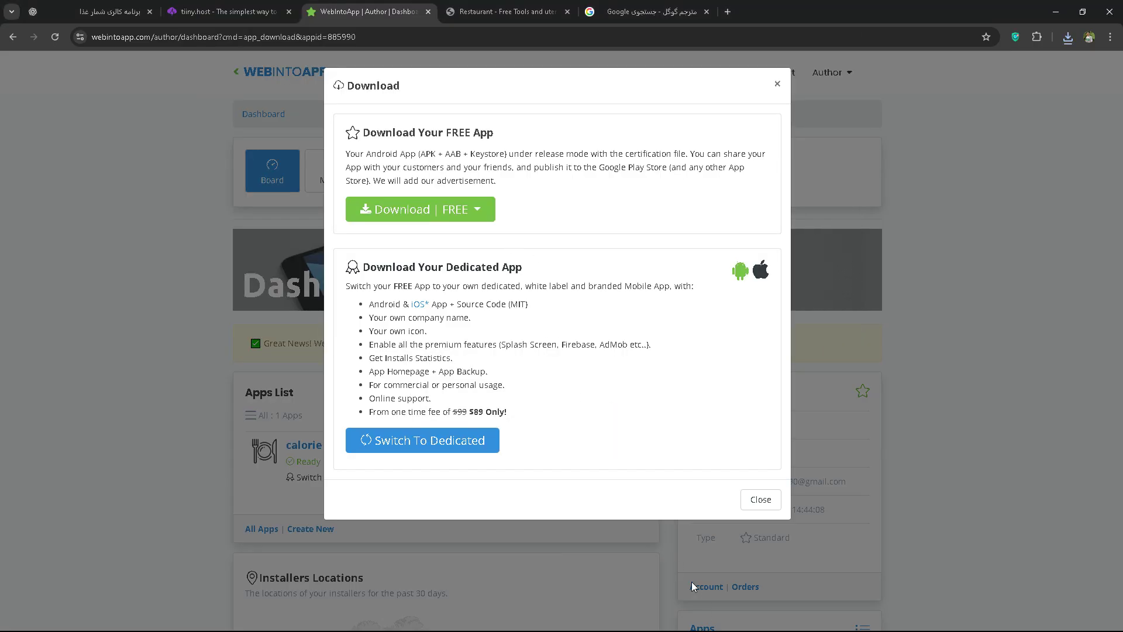
- Open the android folder inside the extracted calorie counter 1.1 folder and select app-release.apk
key(alt+Tab)
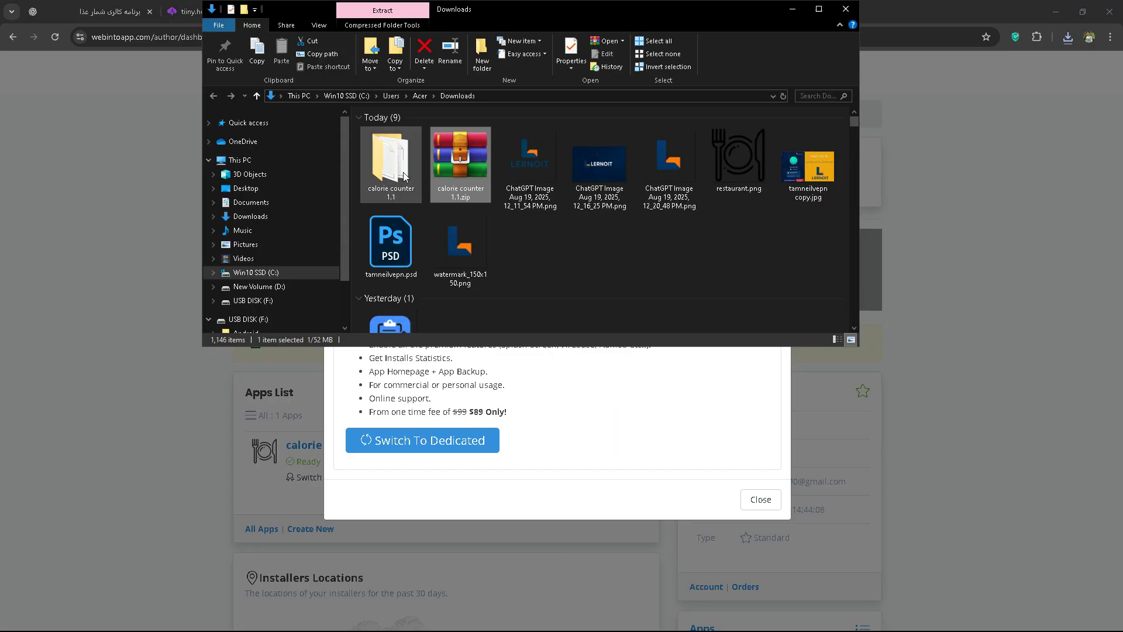
double_click(408, 176)
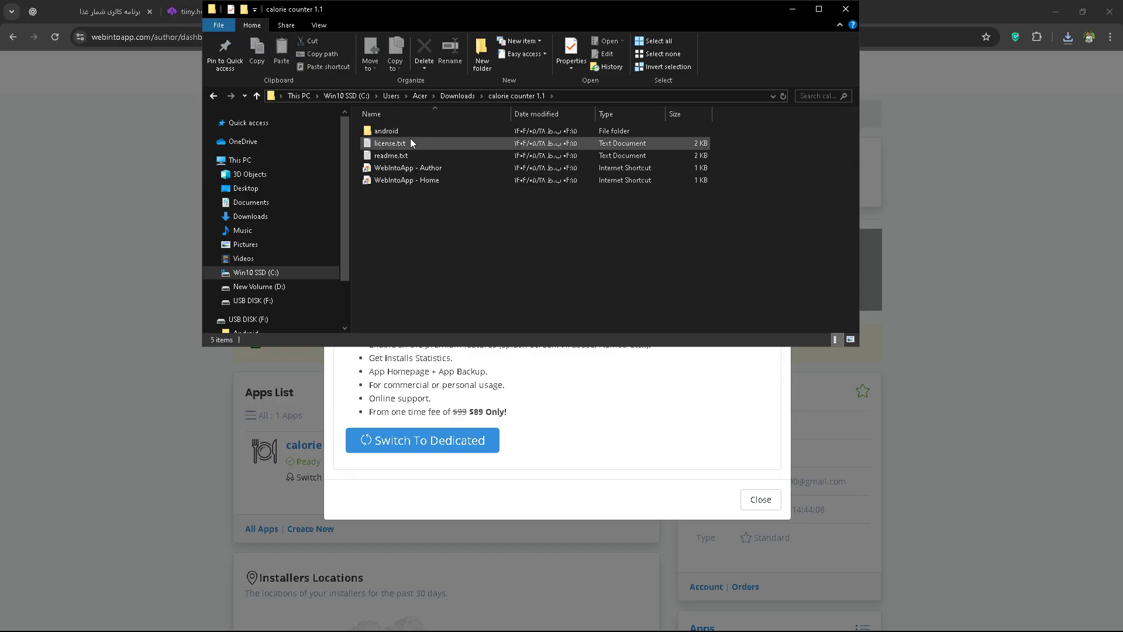
click(429, 132)
double_click(430, 131)
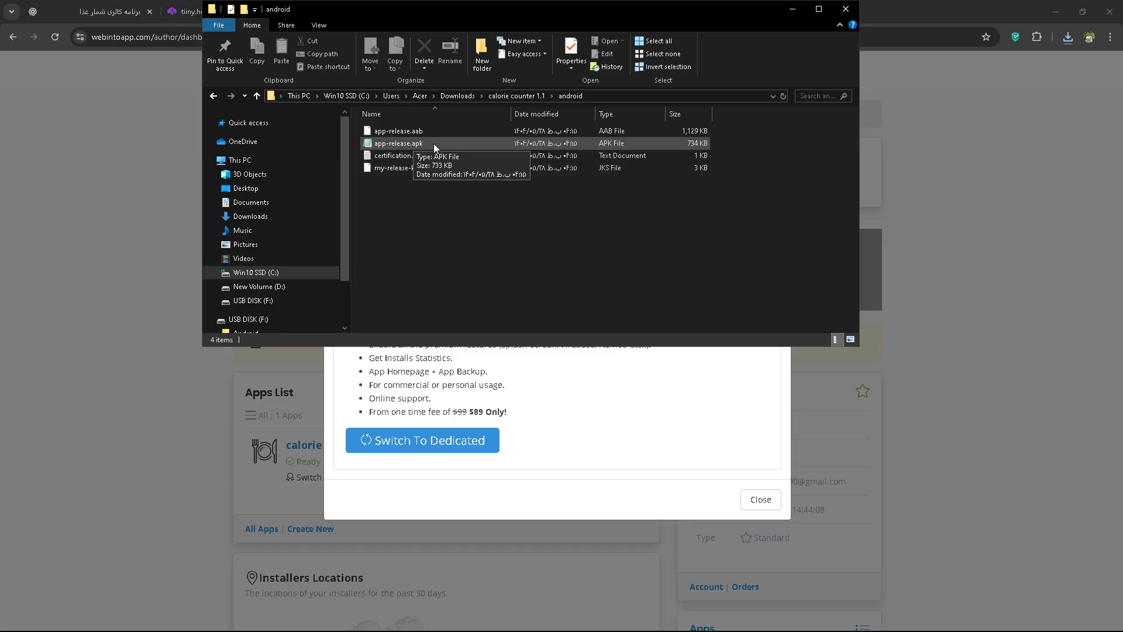
right_click(480, 140)
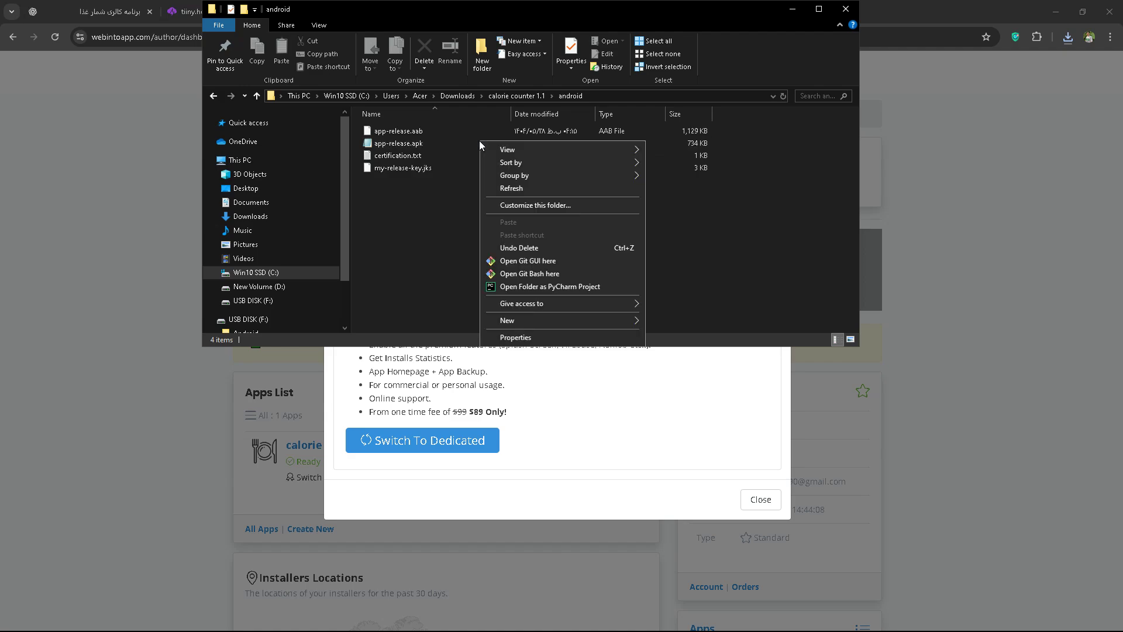
click(428, 208)
right_click(437, 144)
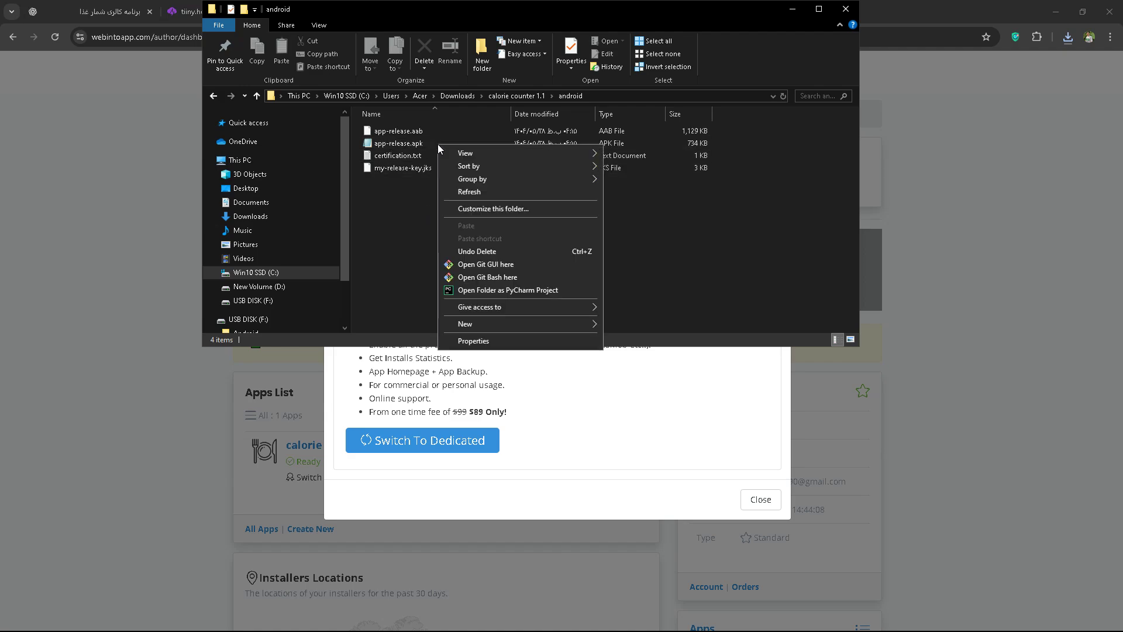
click(412, 146)
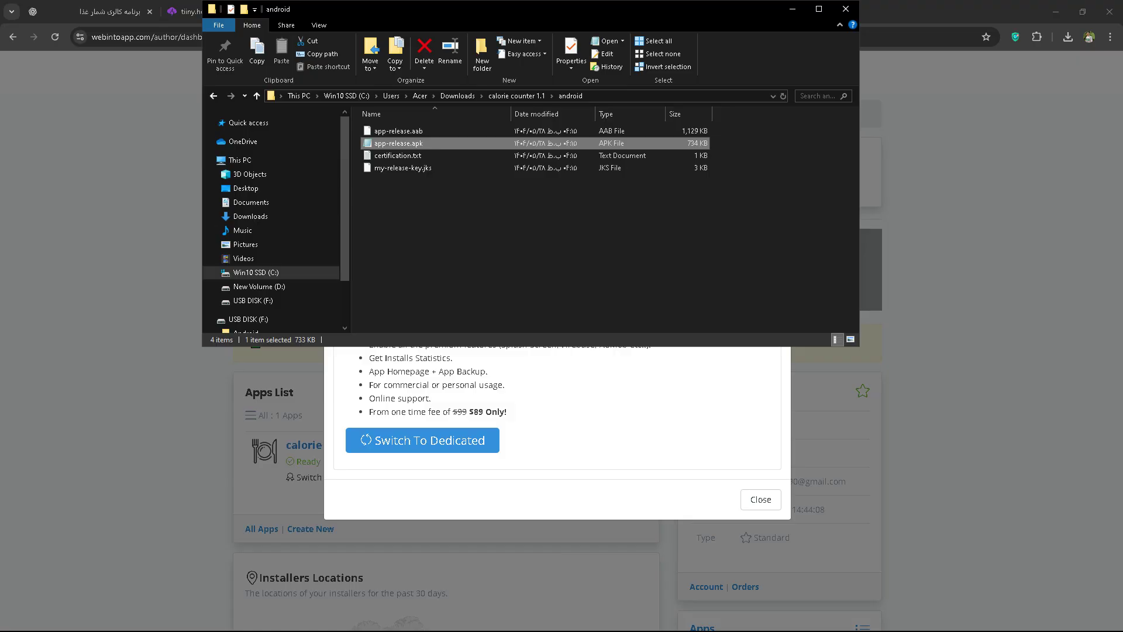
key(super)
click(985, 620)
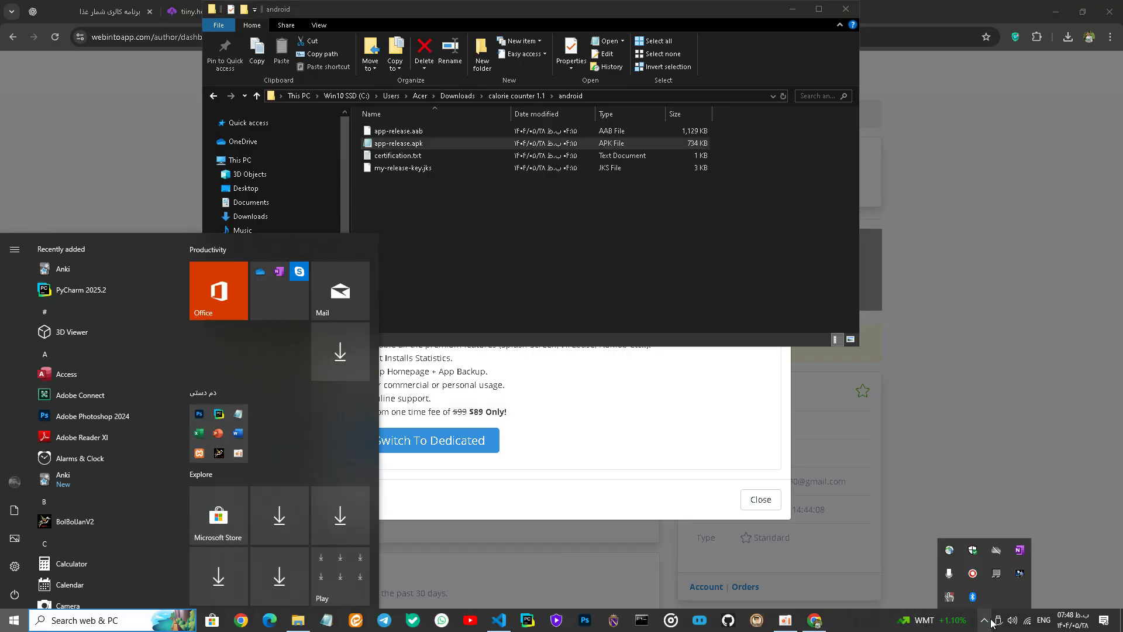